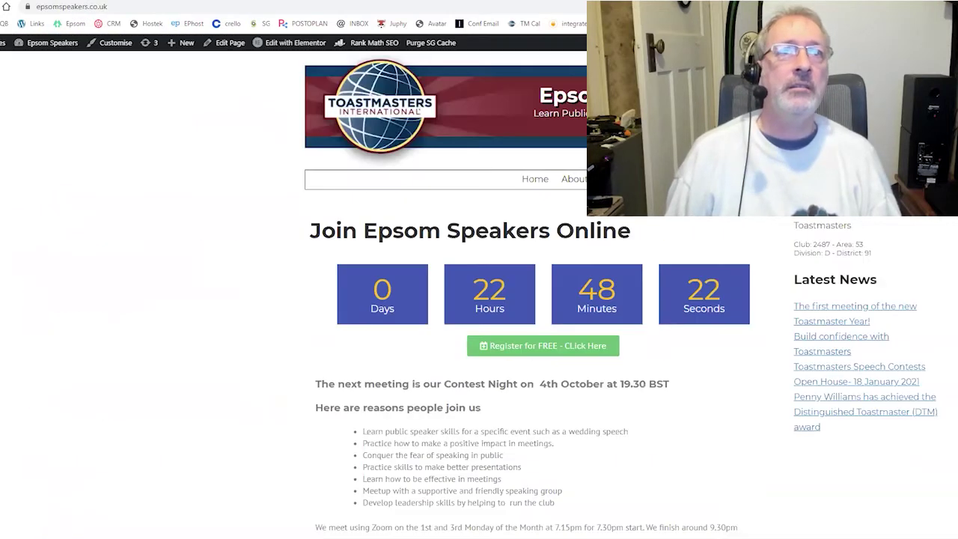
Step: Review the club home page and its source code, highlighting the list of reasons people join in the source
scroll(858, 233, down, 4)
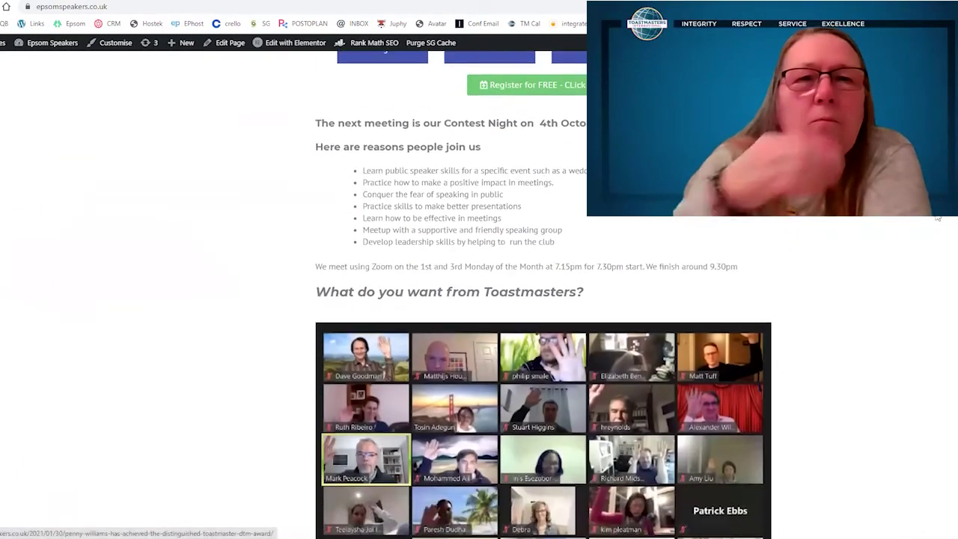
key(ctrl+Tab)
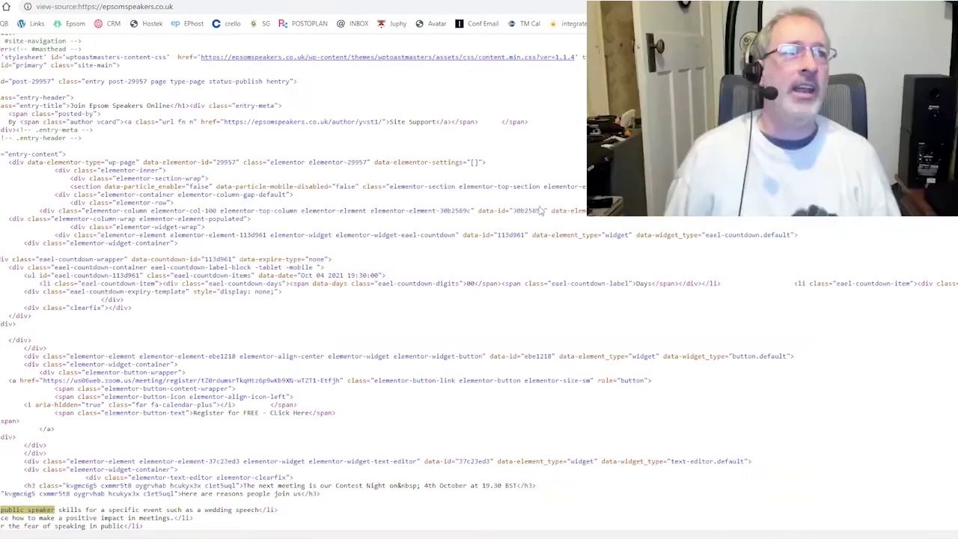
scroll(85, 156, down, 8)
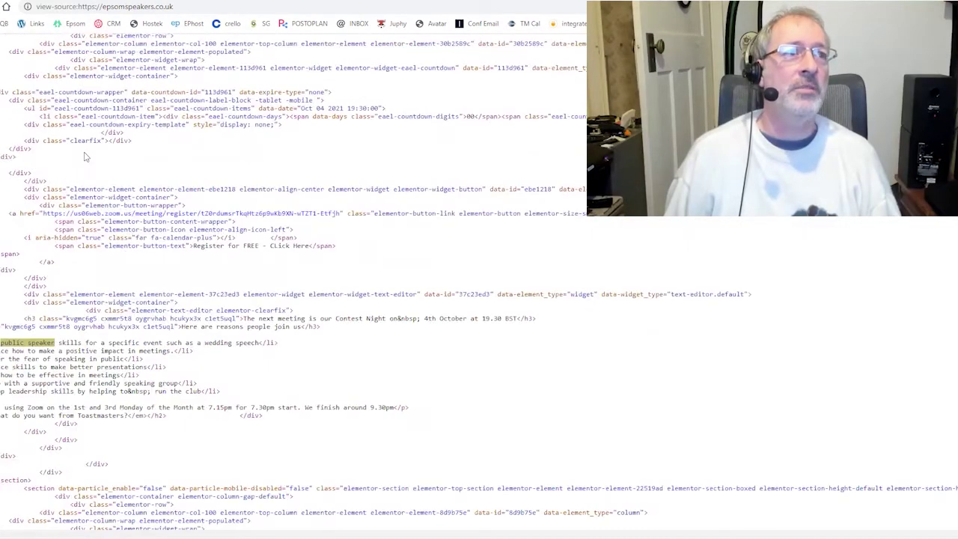
scroll(666, 199, down, 2)
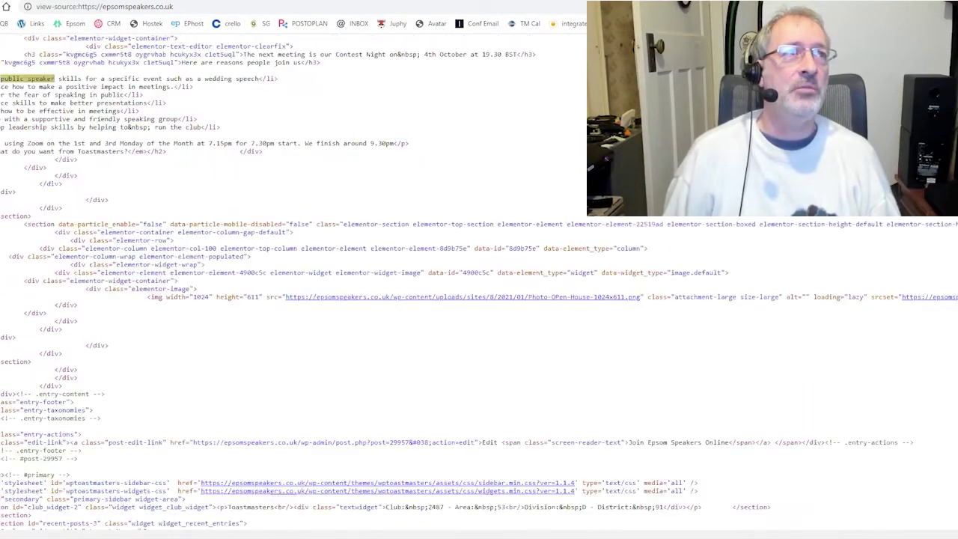
drag(335, 69, 426, 178)
scroll(336, 202, up, 4)
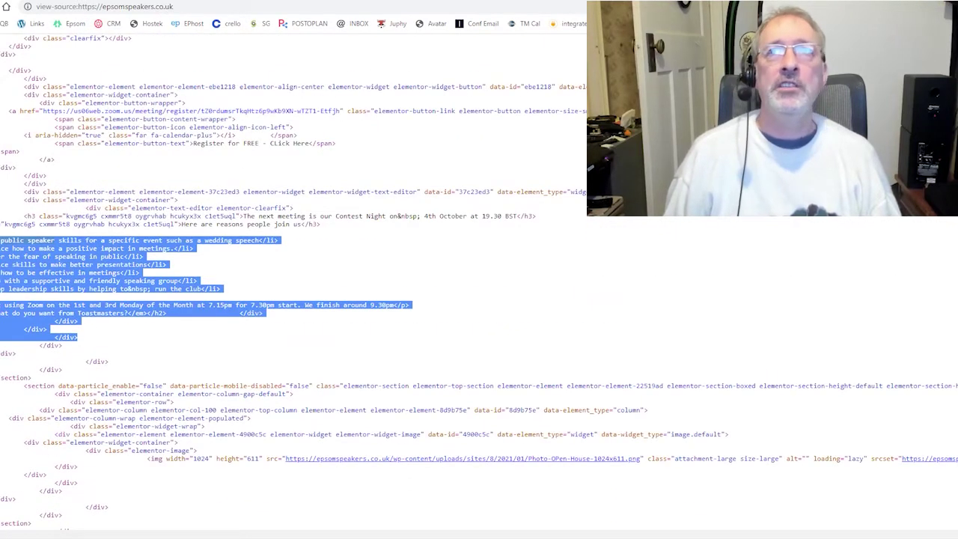
click(33, 241)
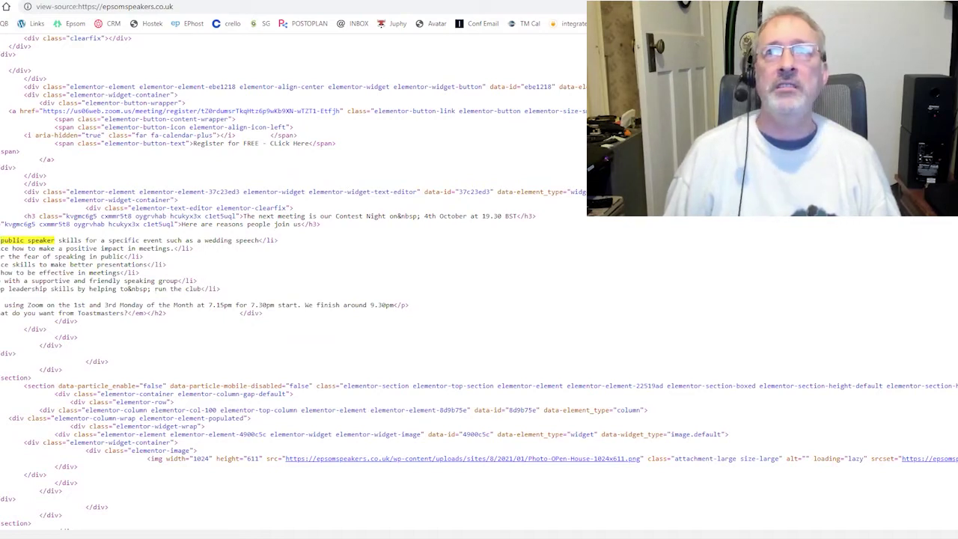
Step: Search the page source for "speaker" and review the highlighted matches around the body text and links
key(ctrl+f)
text(speak)
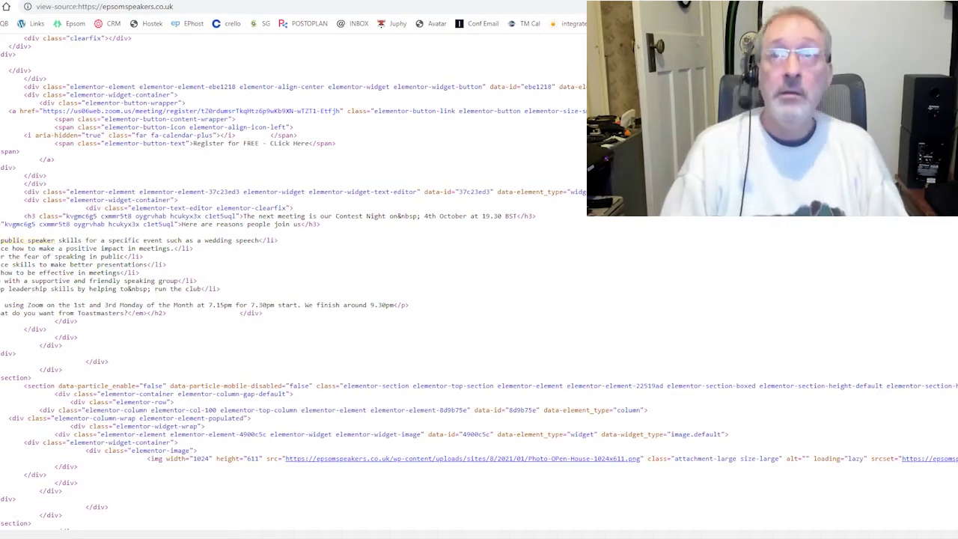
text(er)
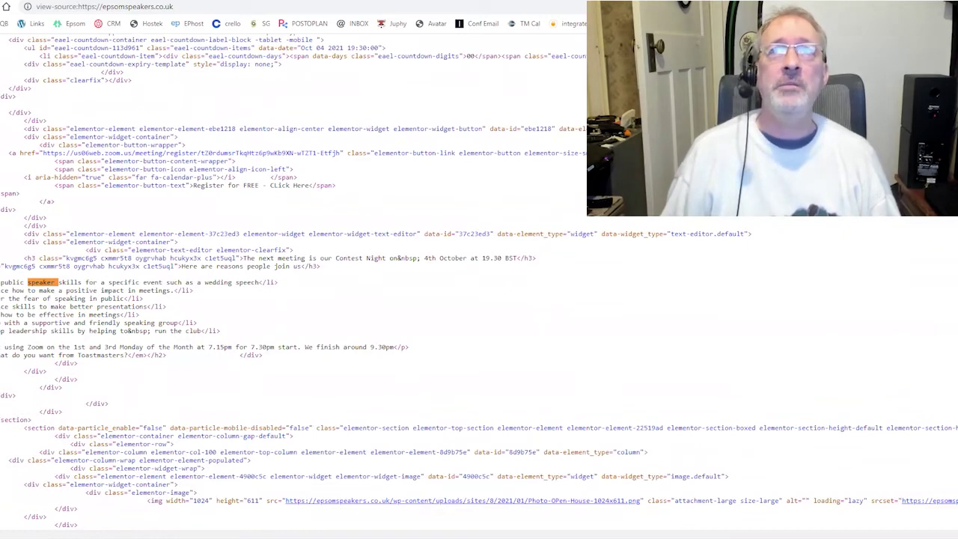
key(BackSpace)
key(BackSpace)
key(BackSpace)
key(BackSpace)
key(BackSpace)
key(BackSpace)
key(BackSpace)
key(BackSpace)
text(speaker)
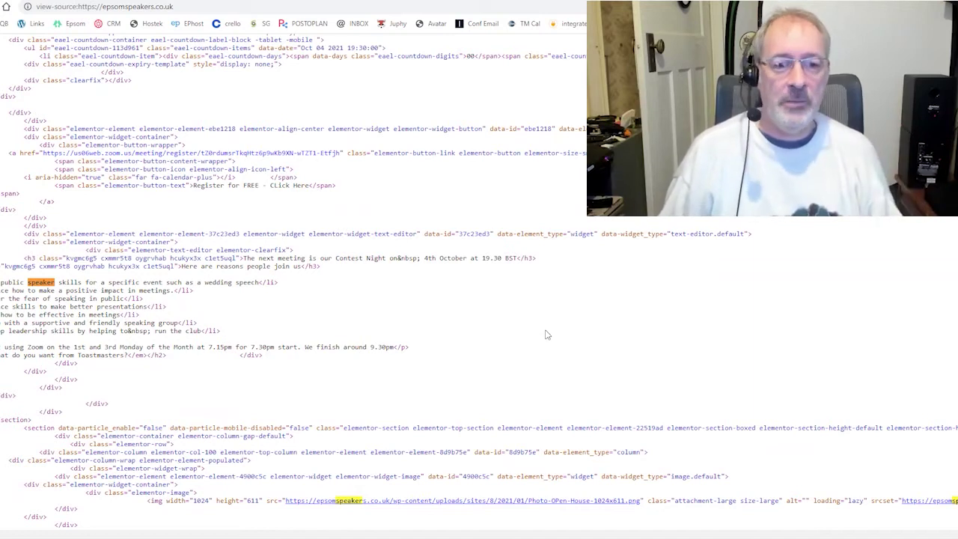
scroll(573, 328, down, 3)
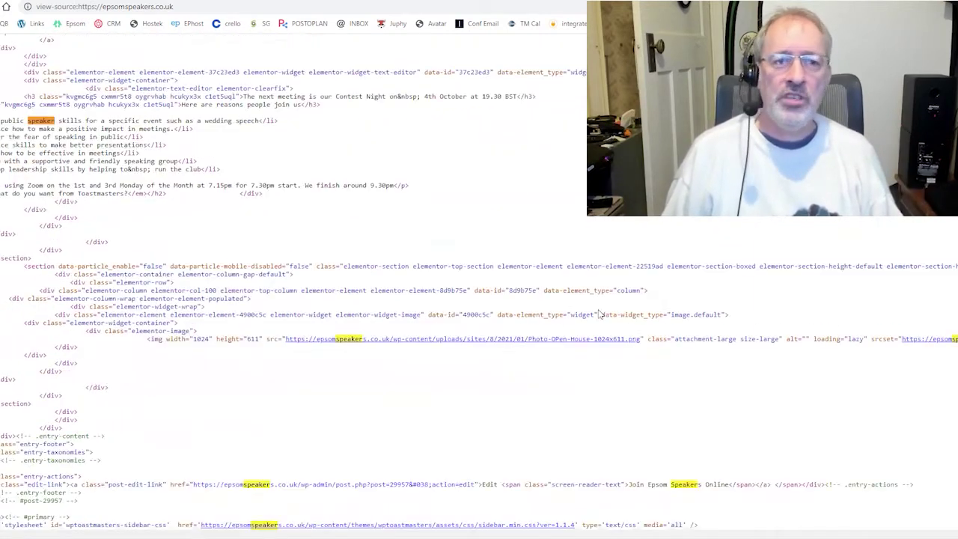
scroll(604, 311, down, 3)
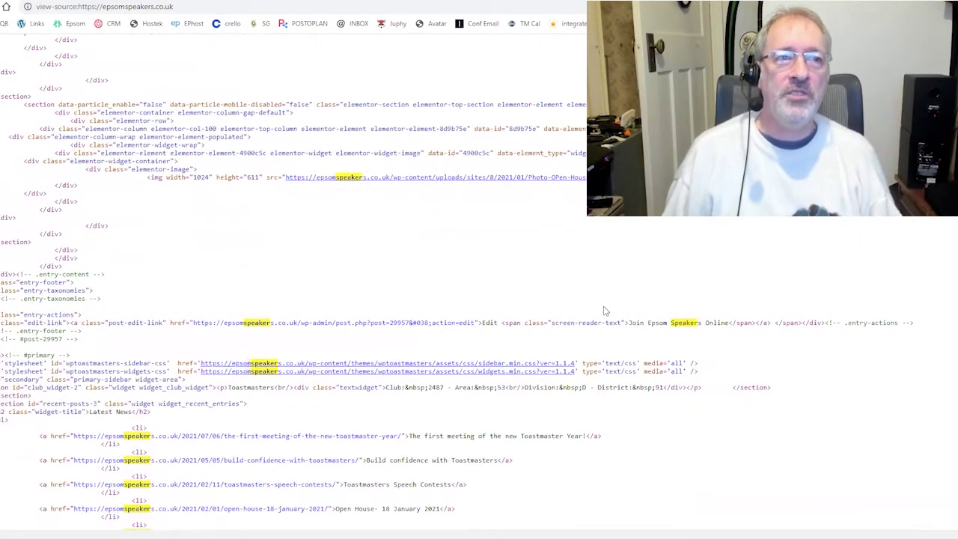
scroll(604, 310, up, 7)
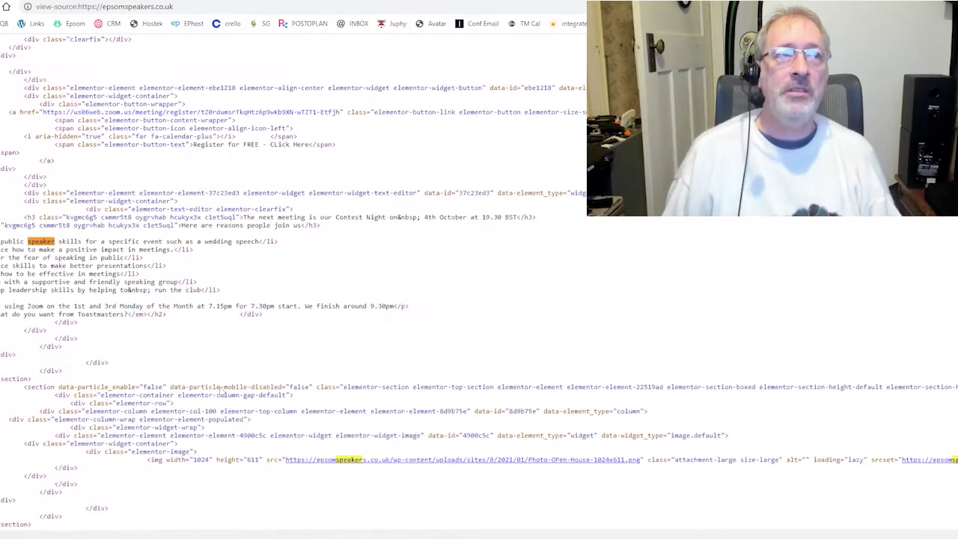
scroll(178, 374, up, 1)
scroll(178, 374, down, 1)
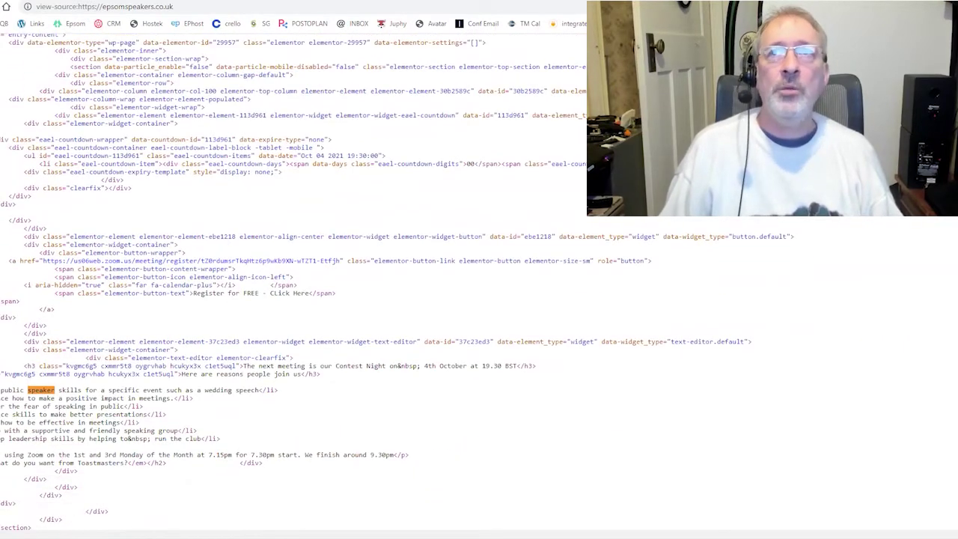
Step: Search the page source for the phrase "fear of speak"
double_click(30, 406)
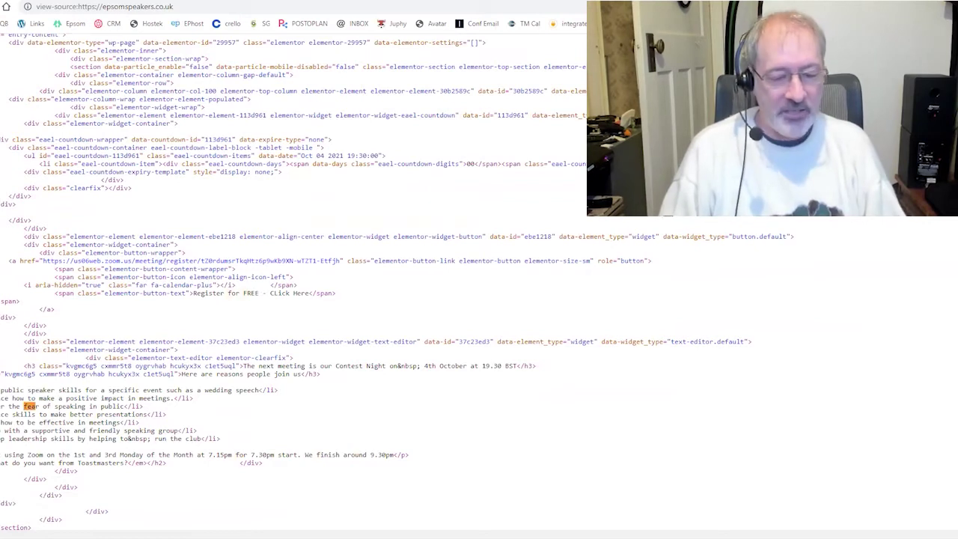
text(of sp)
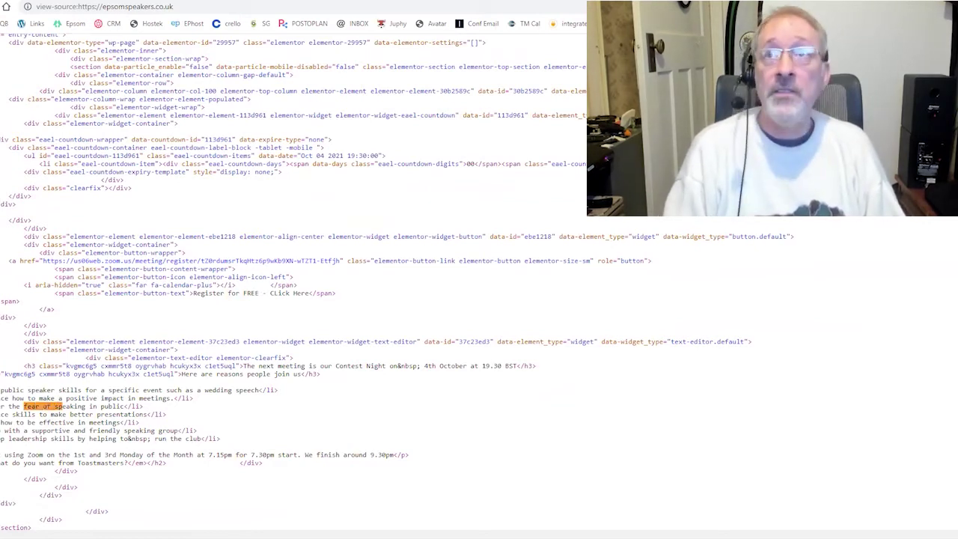
text(eak)
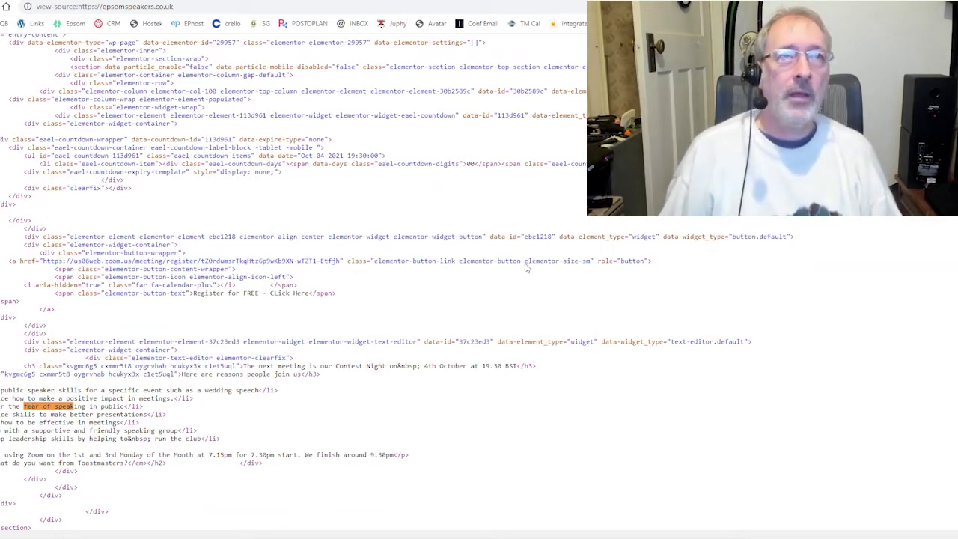
Step: Close the page source and highlight the full bulleted list of reasons to join on the home page
key(ctrl+w)
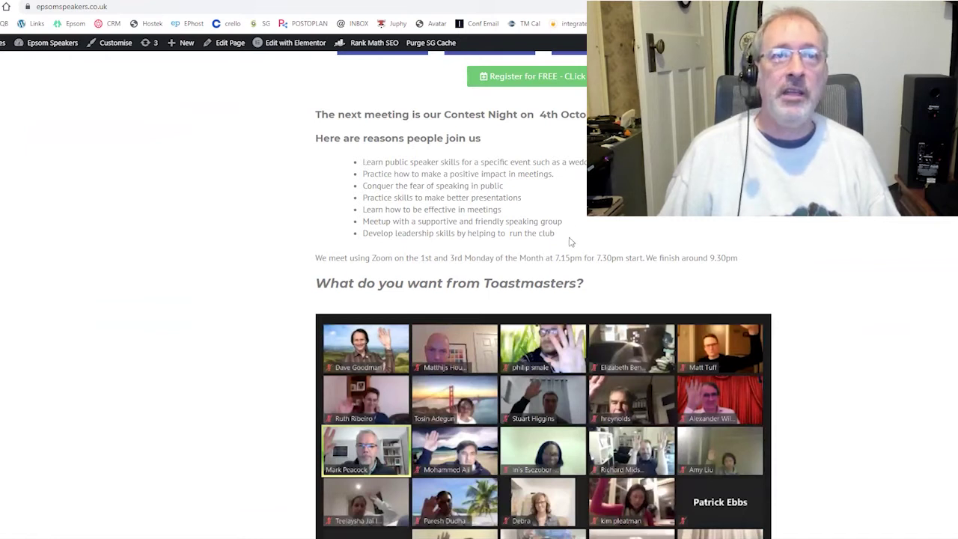
drag(563, 238, 364, 168)
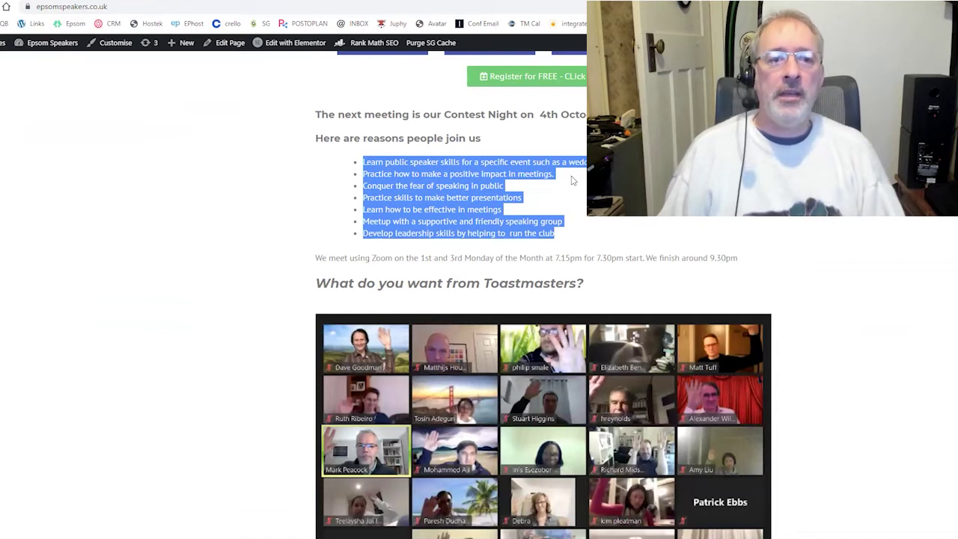
scroll(573, 195, up, 2)
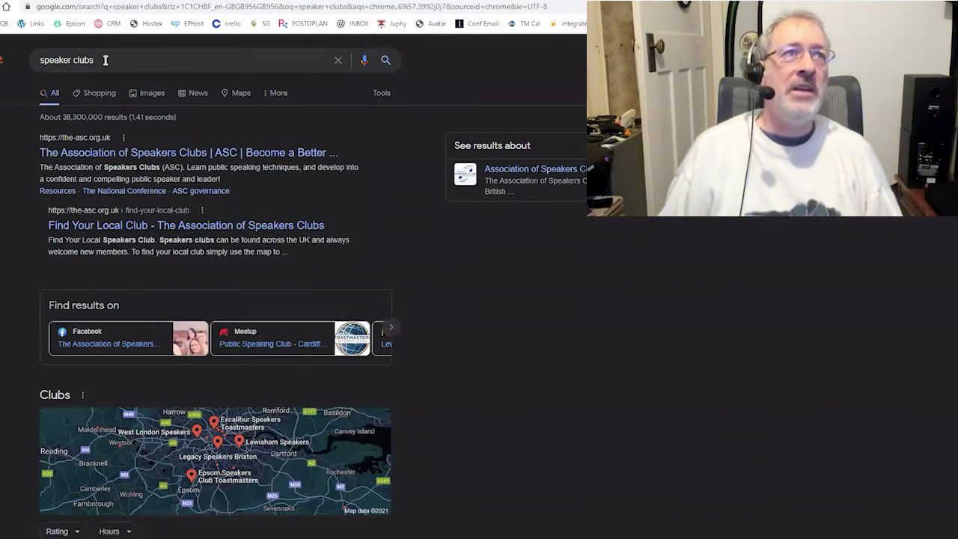
Step: Rerun the Google search for "speaker clubs" and examine the local club listings and website results, highlighting "Speakers Club" in the Facebook snippet
click(104, 60)
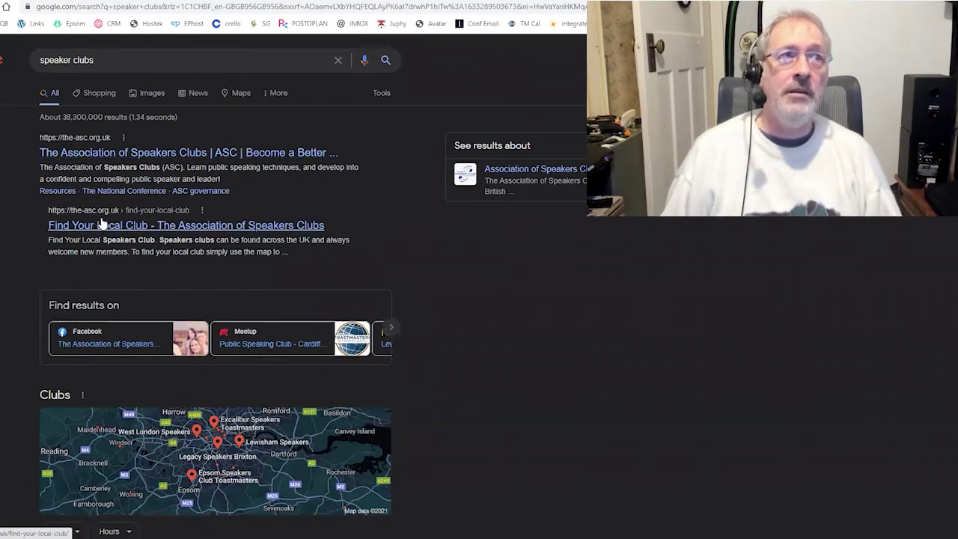
scroll(107, 217, down, 4)
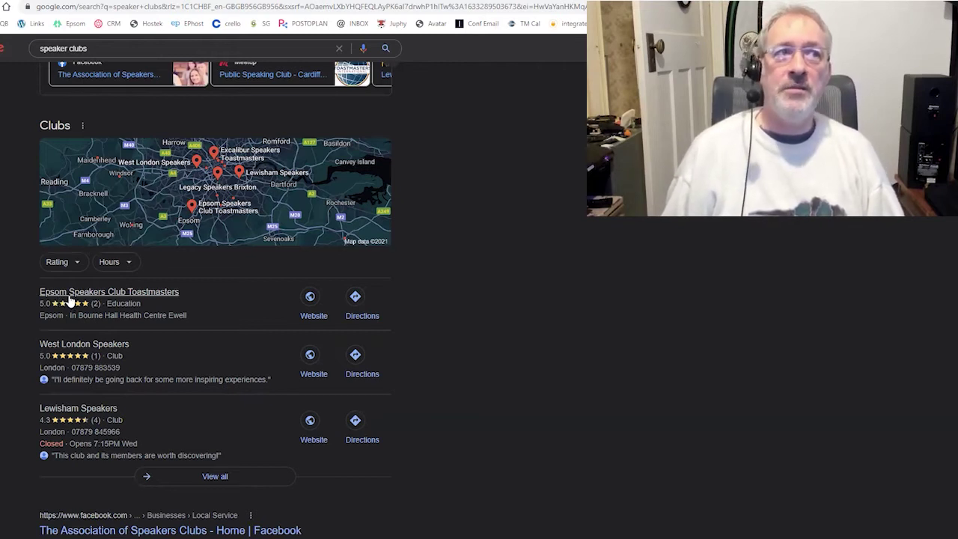
scroll(101, 354, down, 1)
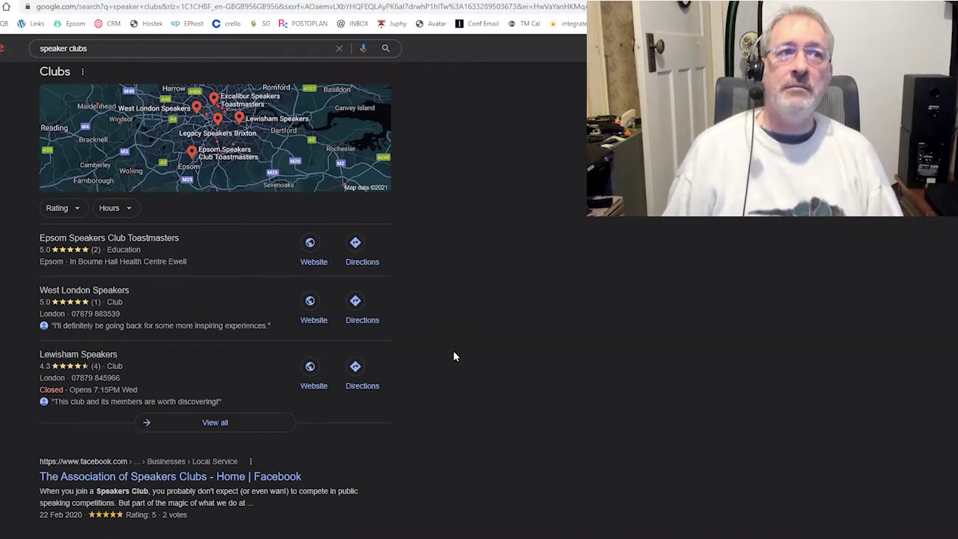
scroll(458, 338, down, 2)
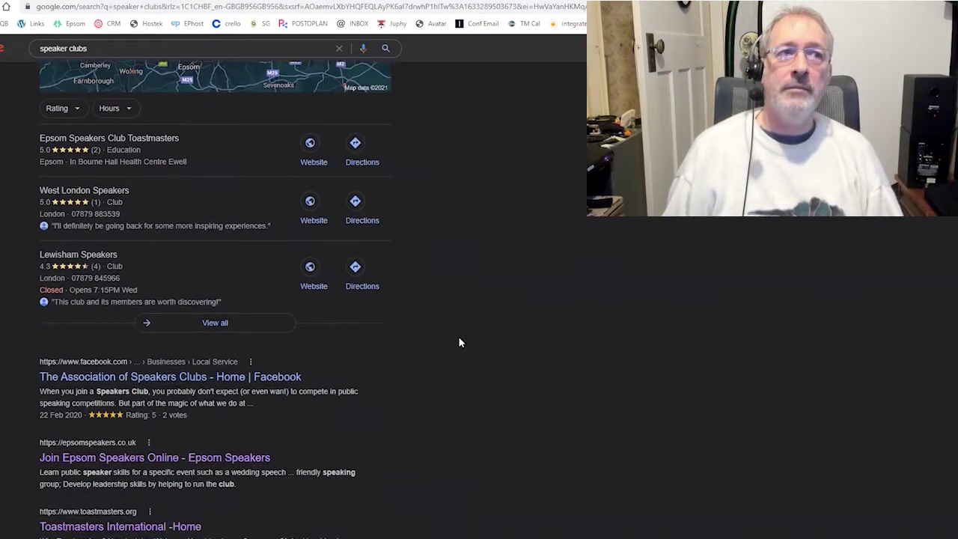
scroll(458, 338, down, 2)
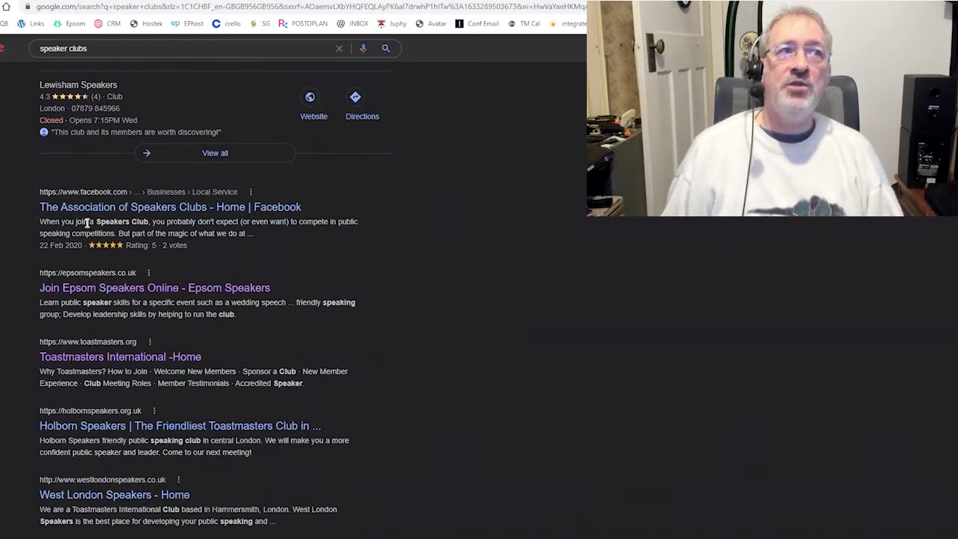
drag(97, 222, 151, 219)
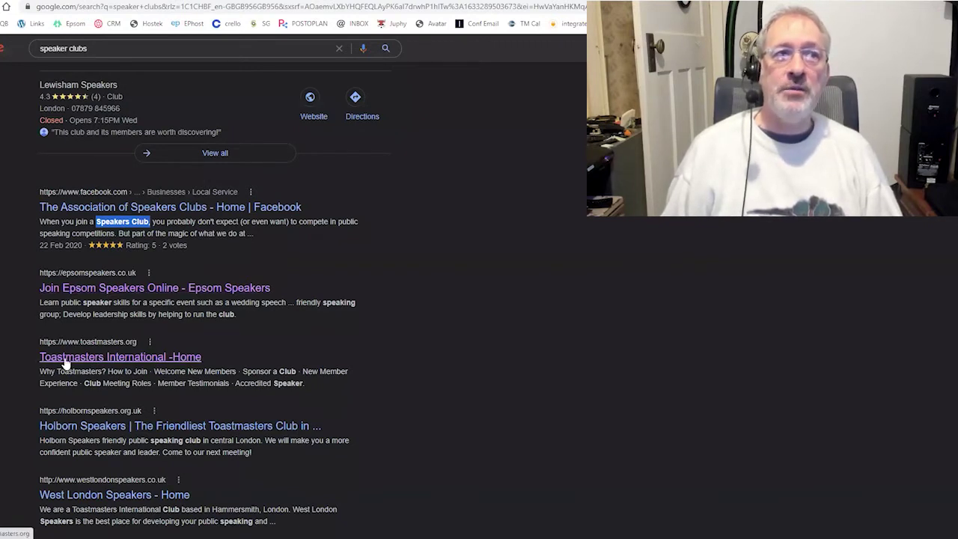
scroll(60, 434, down, 2)
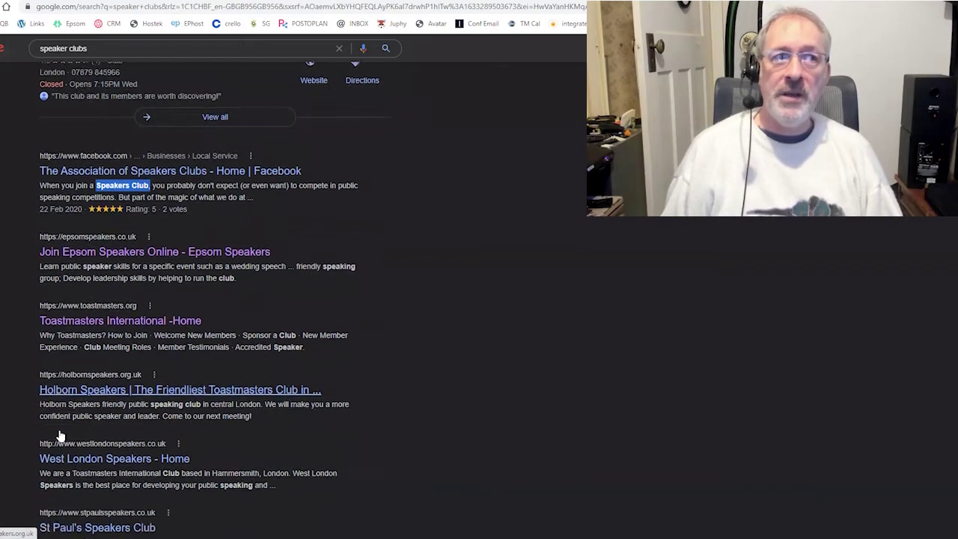
scroll(60, 435, down, 1)
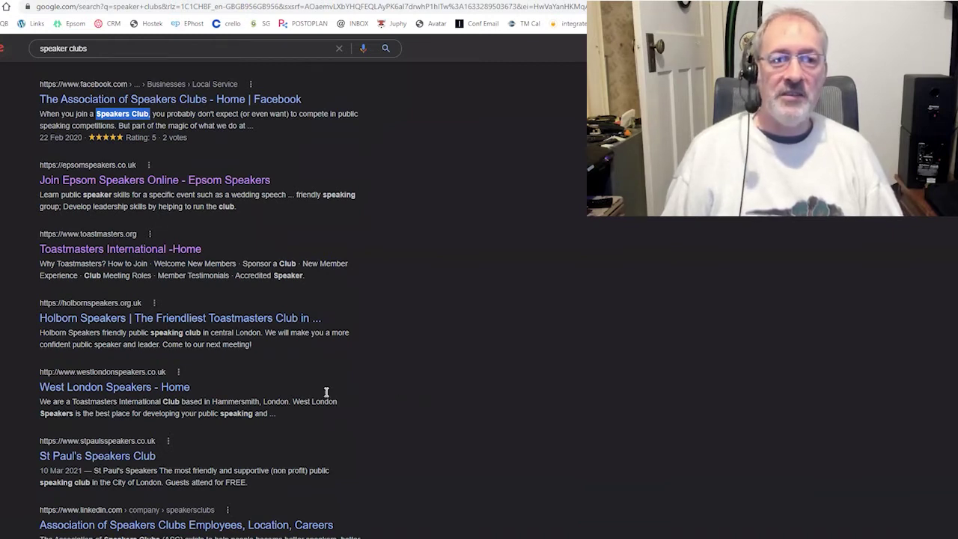
scroll(87, 427, up, 3)
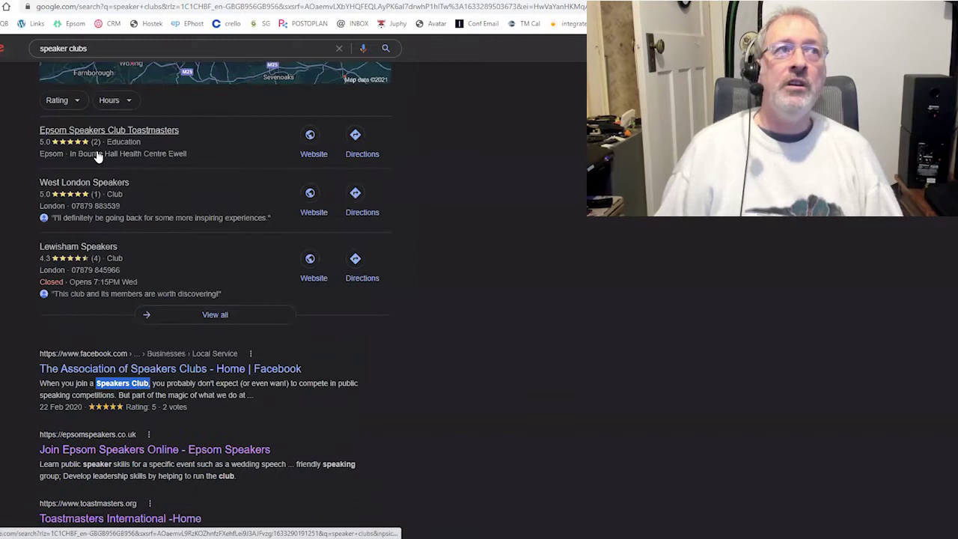
scroll(51, 88, up, 3)
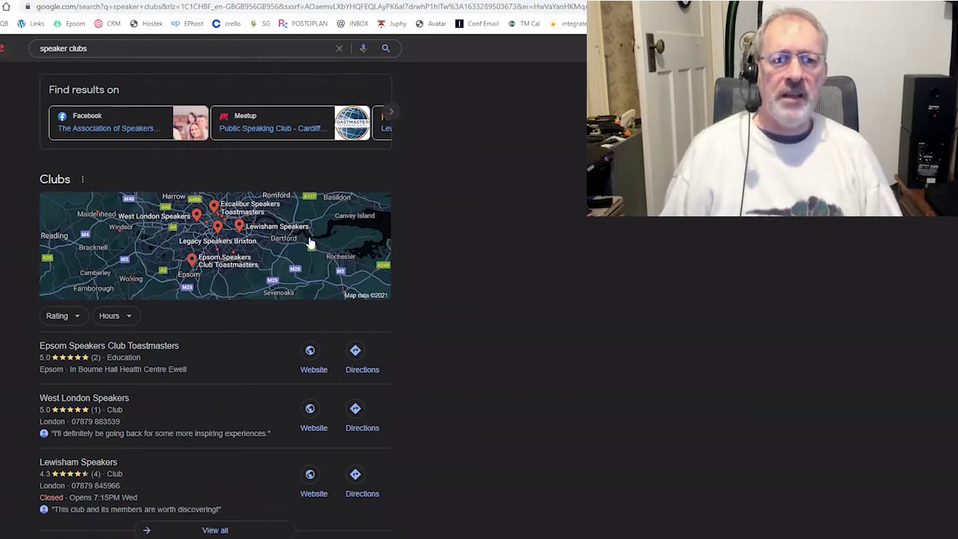
Step: Search Google for "speaker clubs near me" and examine the nearby club listings and website results
click(127, 48)
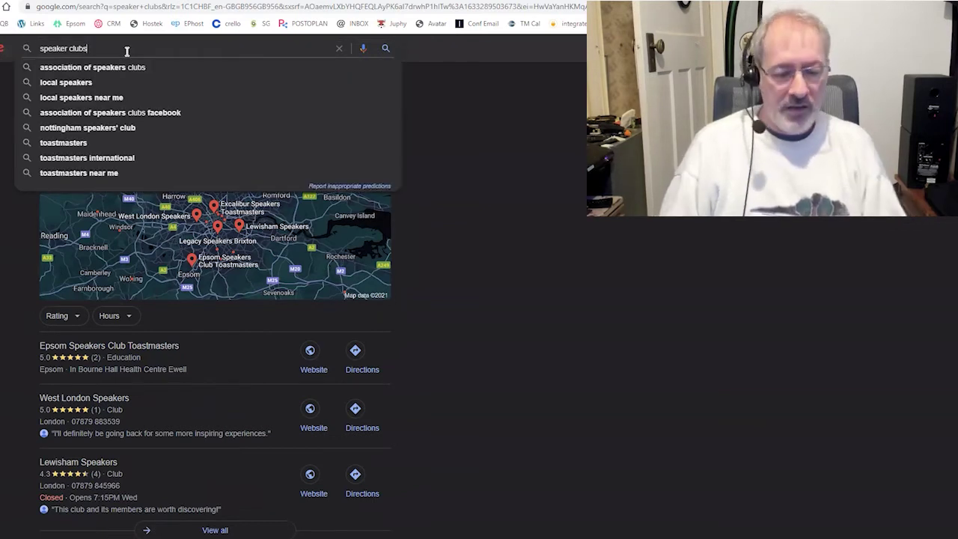
text(near)
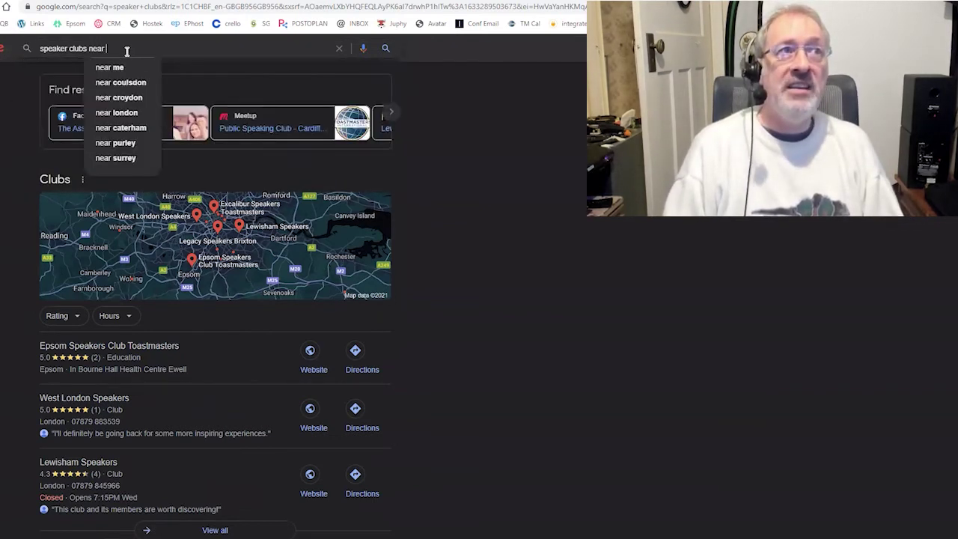
text( me)
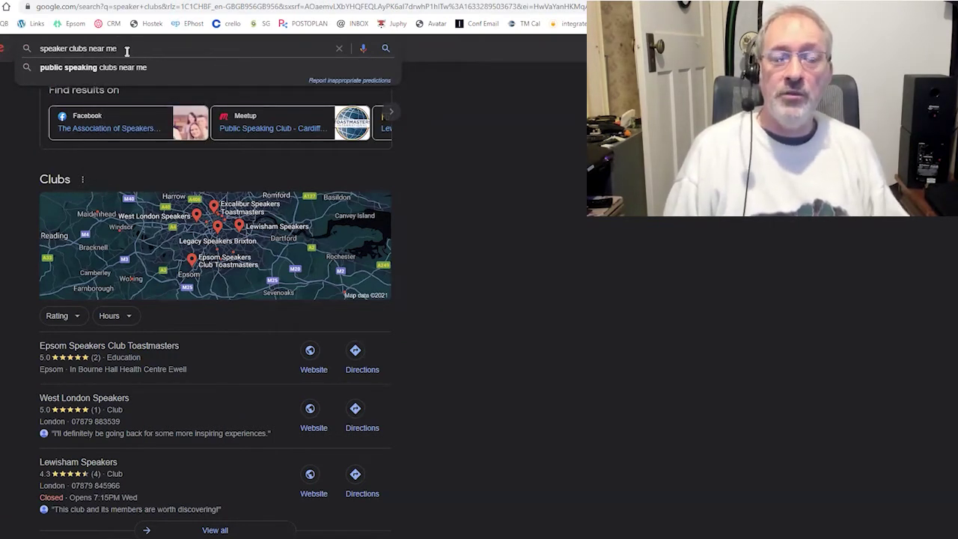
key(Return)
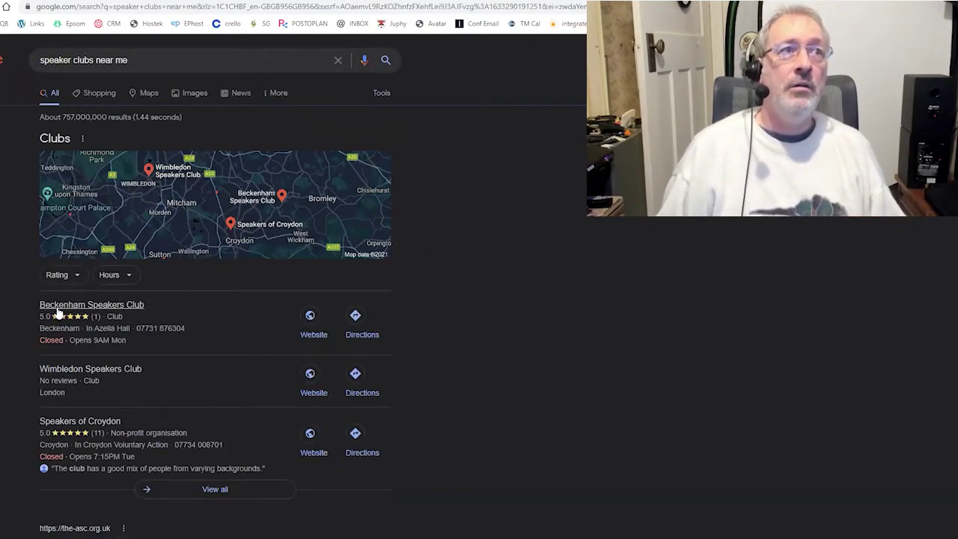
scroll(68, 314, down, 1)
scroll(95, 337, down, 1)
scroll(101, 338, down, 1)
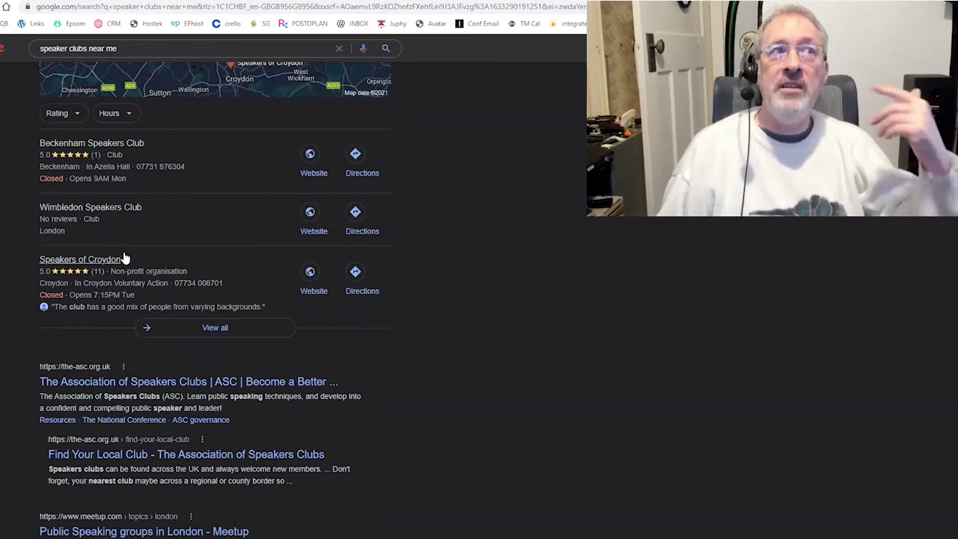
scroll(142, 247, down, 5)
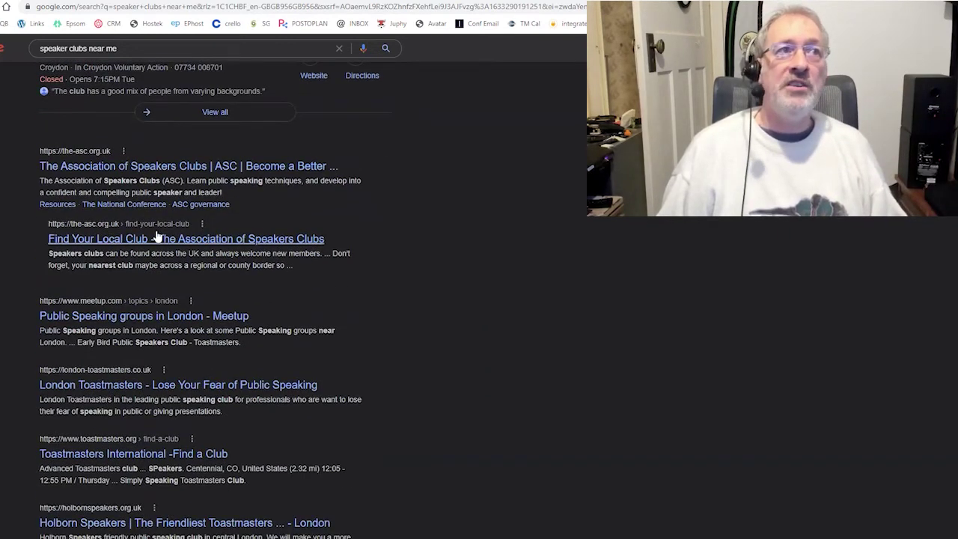
Step: Search Google for "speaker clubs epsom" and examine the first page, highlighting "Former President, Epsom Speakers Club" in the Reigate Rhetoric snippet
scroll(157, 236, down, 2)
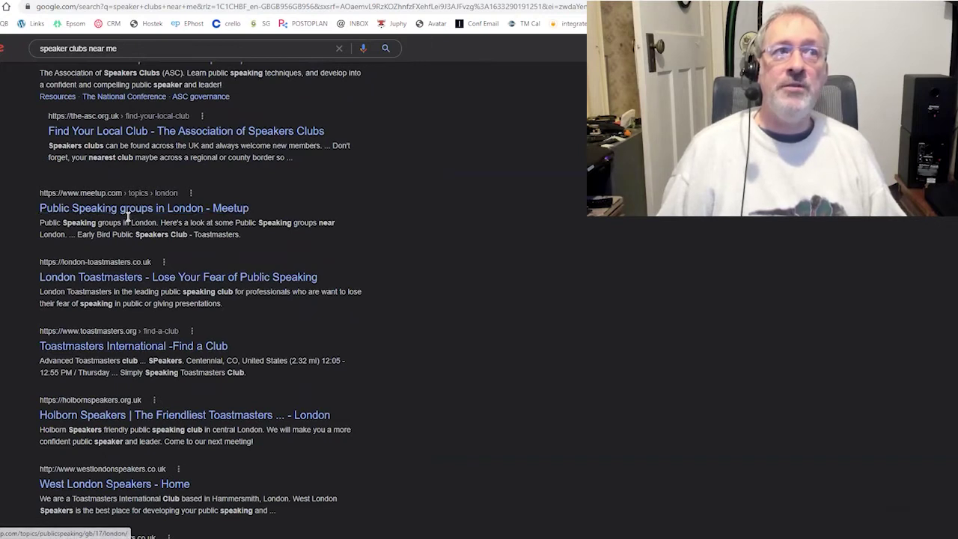
scroll(128, 187, up, 5)
scroll(128, 157, up, 3)
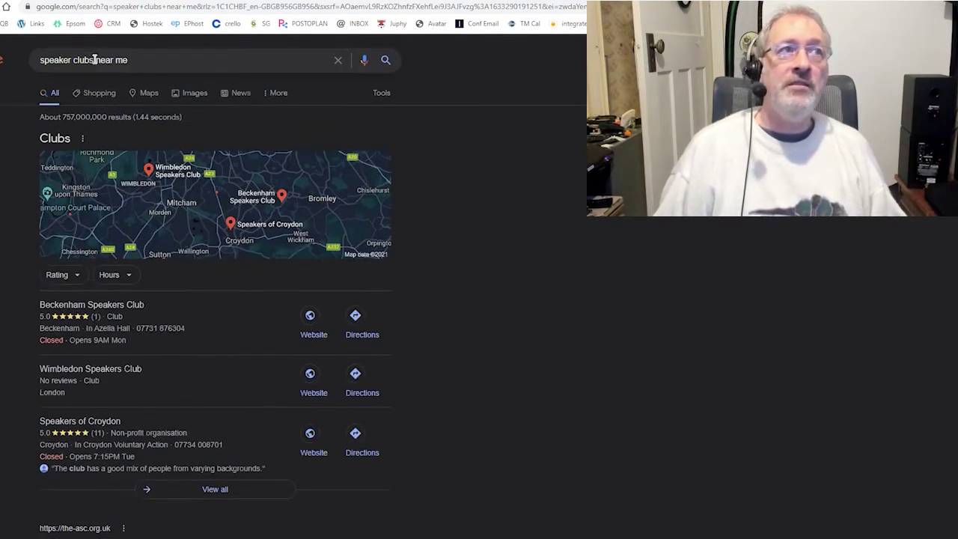
drag(97, 60, 241, 55)
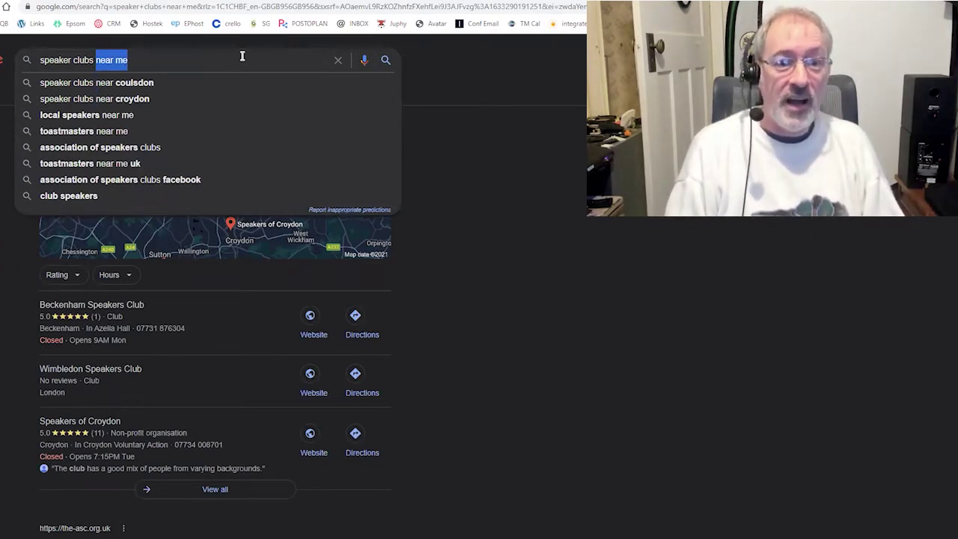
text(epso)
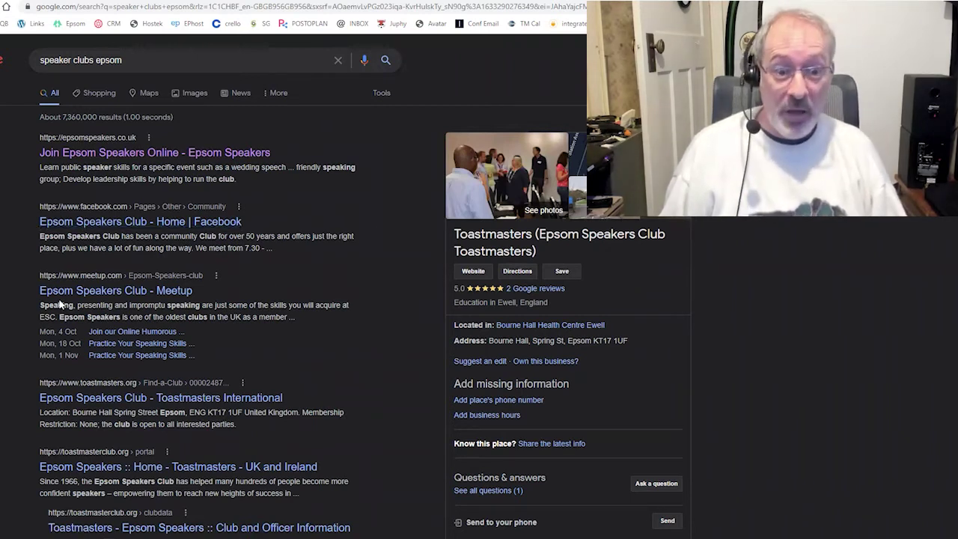
scroll(69, 297, down, 3)
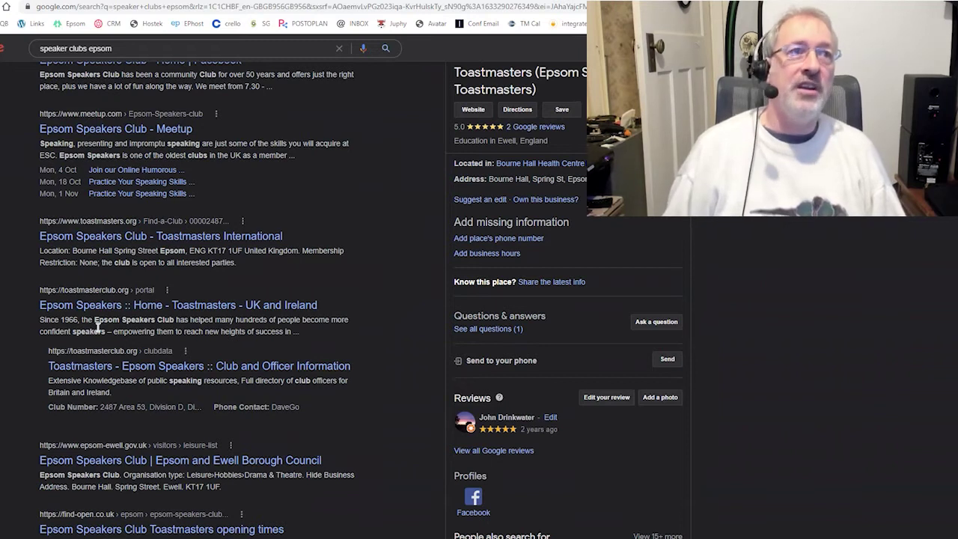
scroll(98, 327, down, 1)
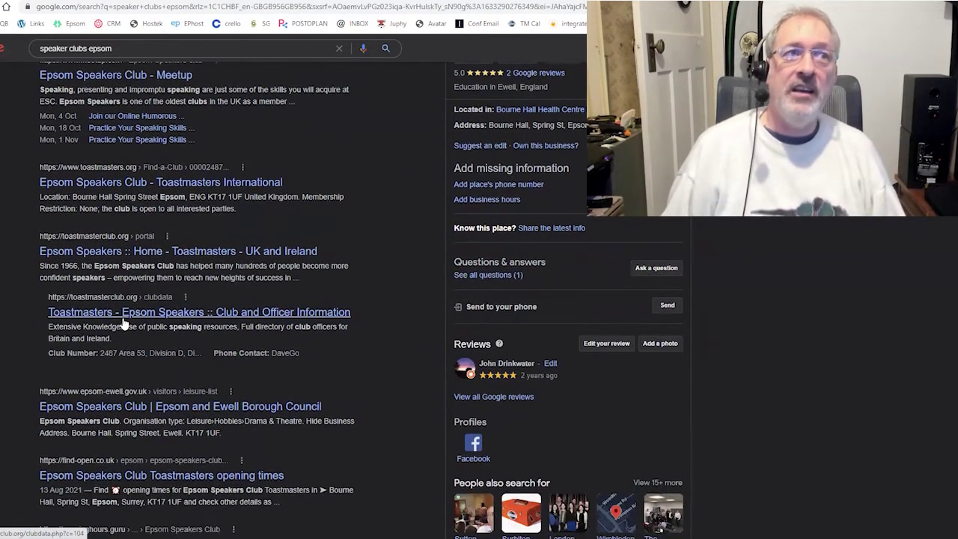
scroll(113, 320, down, 2)
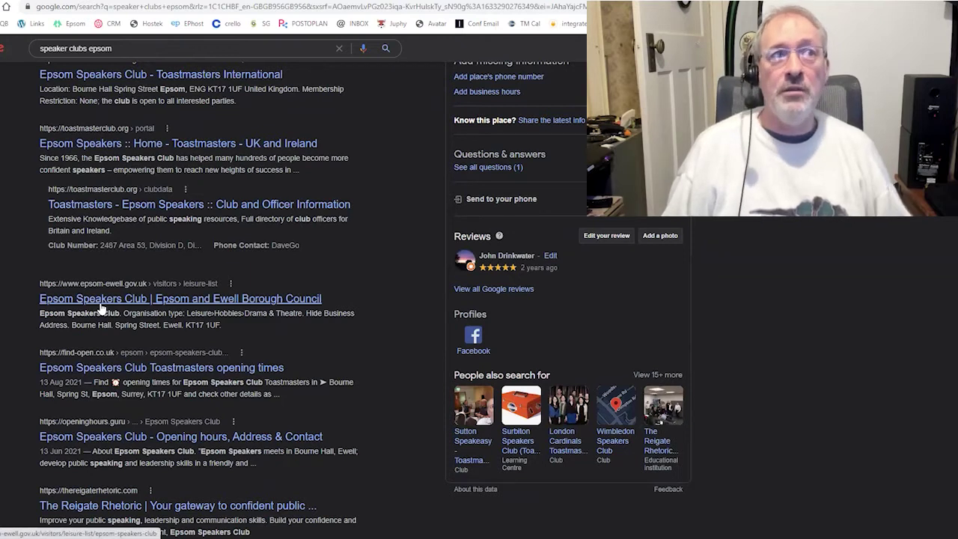
scroll(103, 307, down, 3)
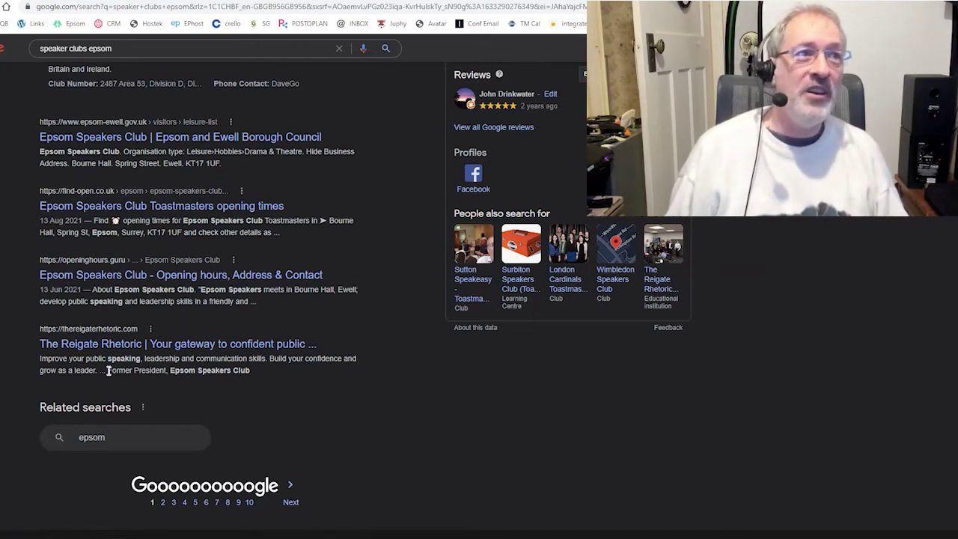
drag(109, 370, 252, 368)
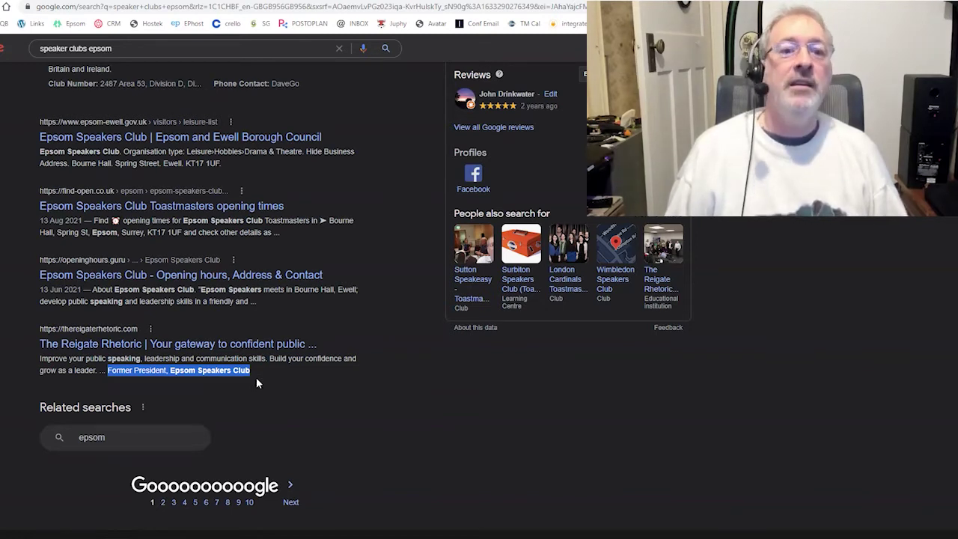
Step: Review the upper "speaker clubs epsom" results again, including the club's website, Facebook, Meetup and Toastmasters entries
scroll(303, 377, up, 5)
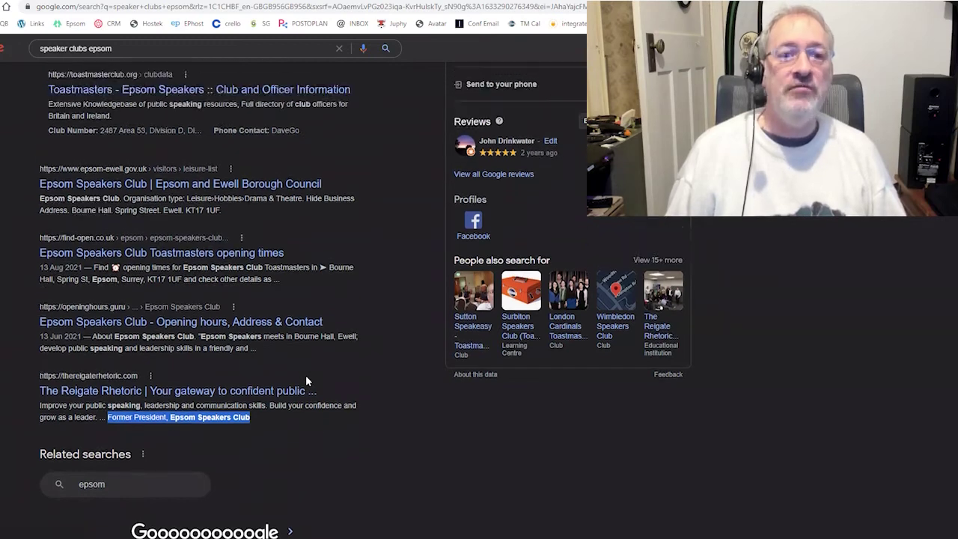
scroll(313, 370, up, 2)
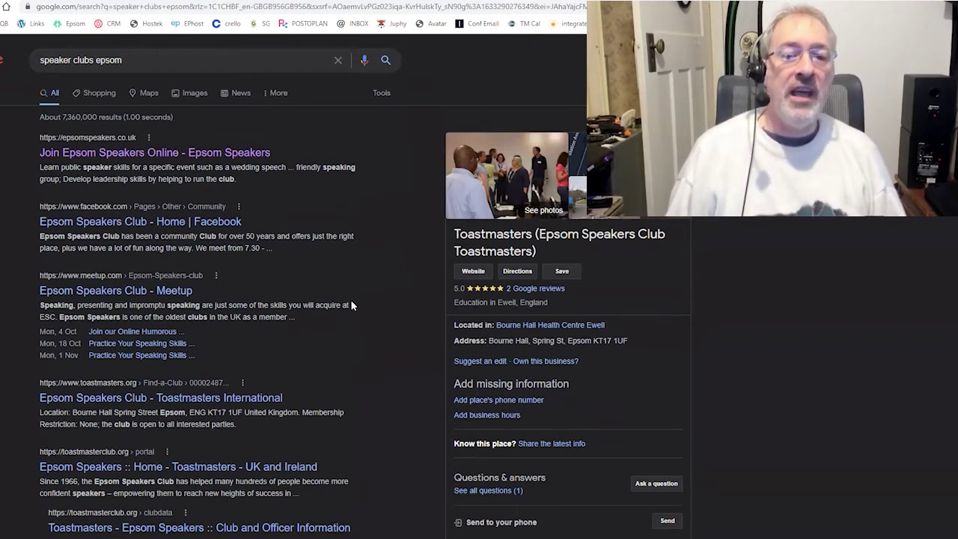
scroll(361, 325, down, 3)
scroll(360, 328, up, 3)
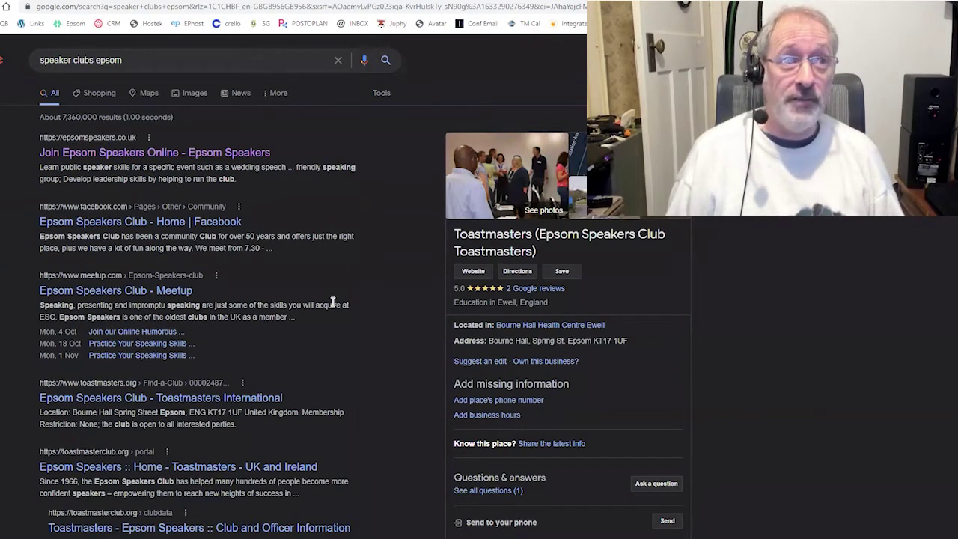
scroll(347, 289, down, 2)
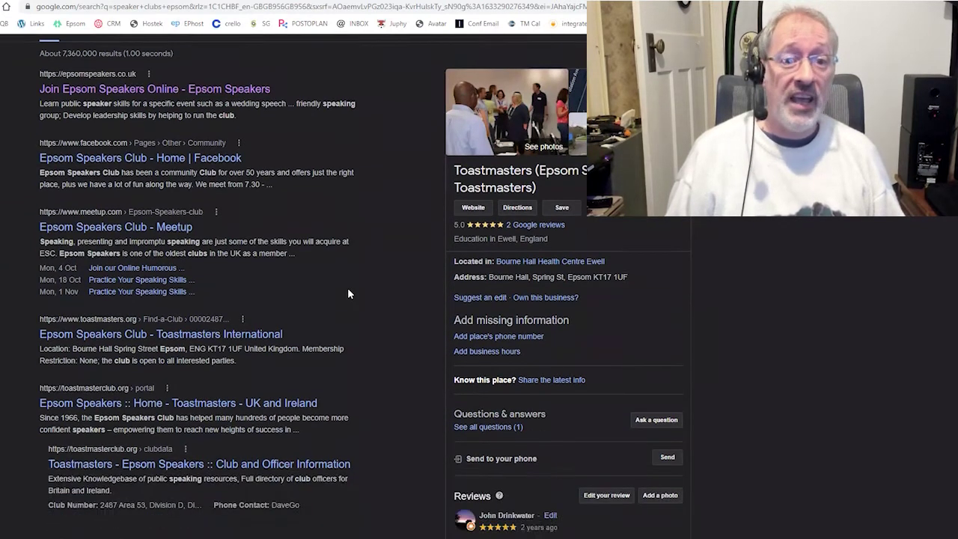
scroll(280, 303, up, 2)
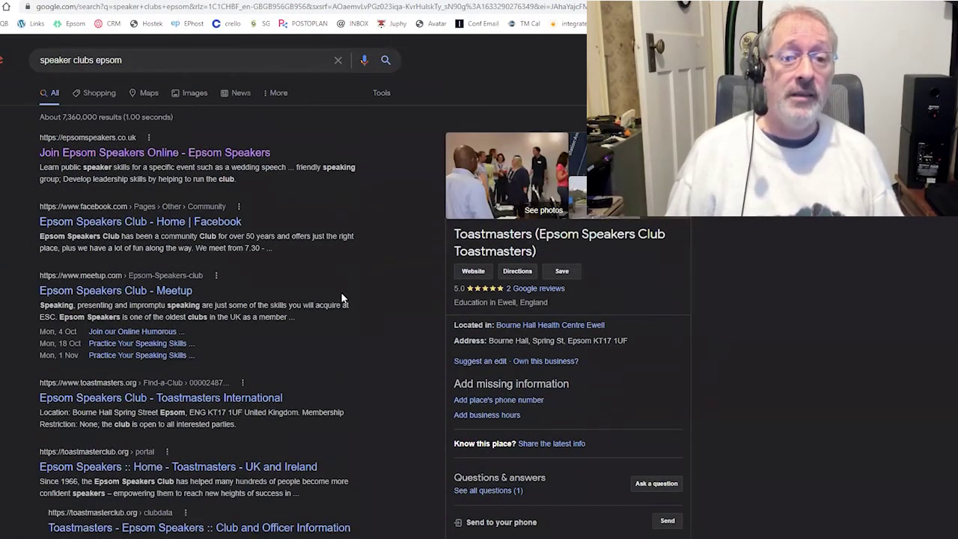
scroll(341, 298, down, 1)
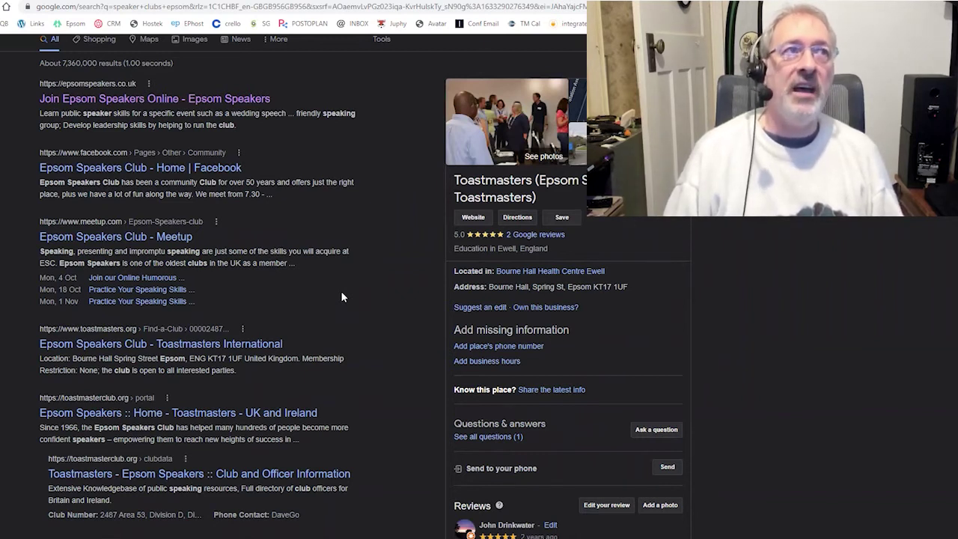
scroll(338, 290, up, 2)
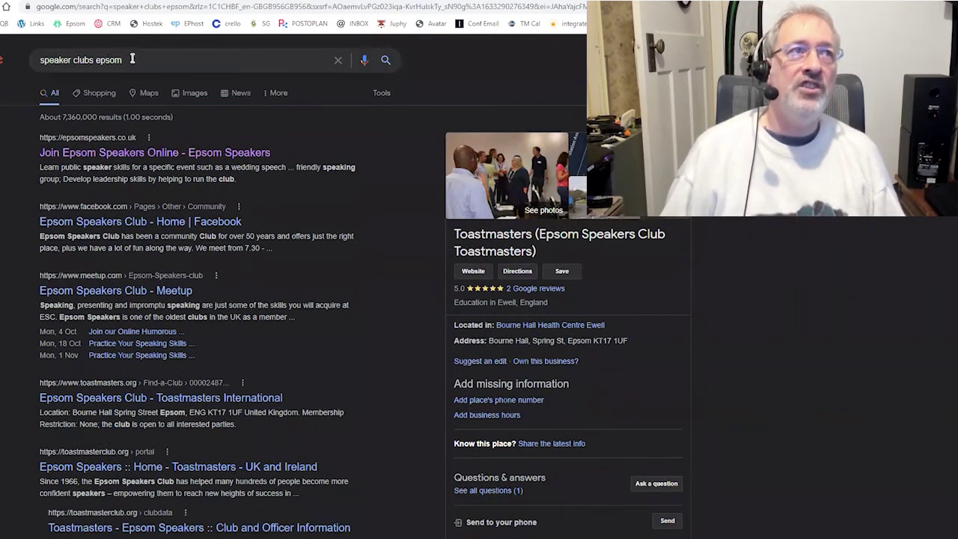
Step: Search Google for "public speakering epsom" and look over the Epsom Speakers entries heading the results
drag(132, 59, 41, 60)
text(p)
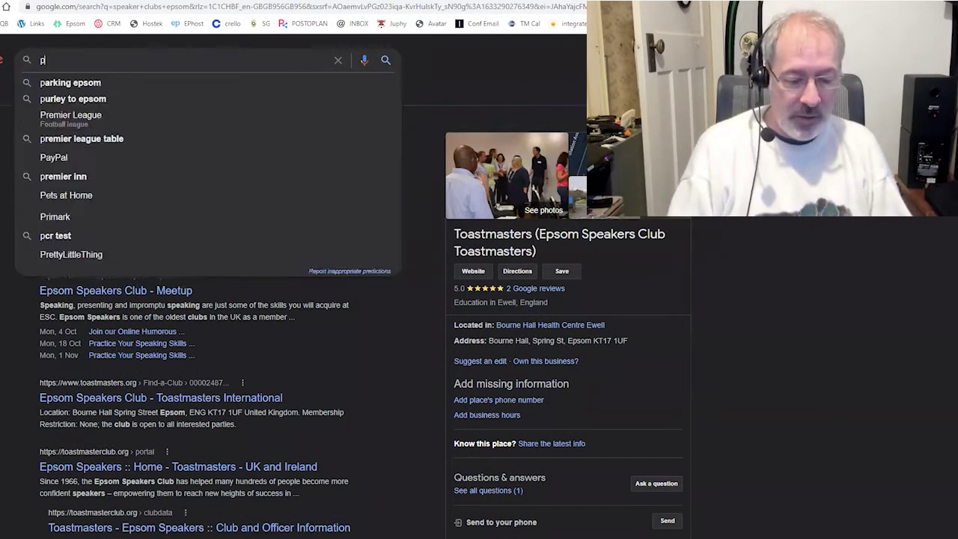
text(ublic speakering epsom)
key(Return)
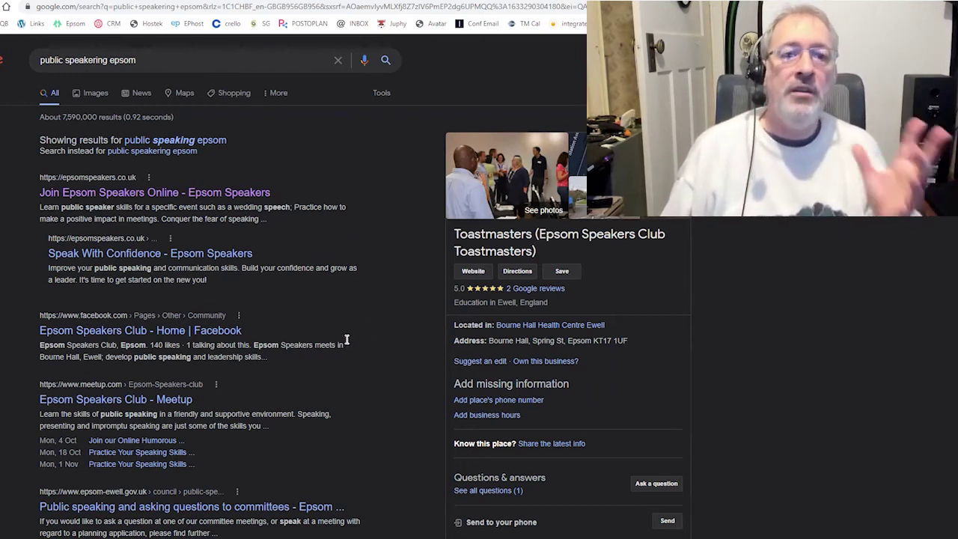
scroll(307, 348, down, 2)
scroll(314, 349, up, 2)
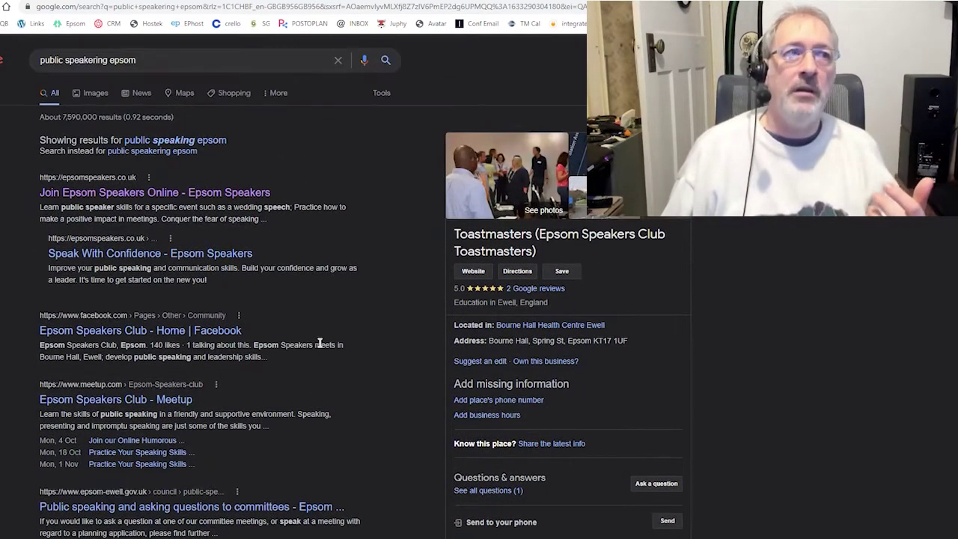
Step: Examine the rest of the public speaking results for Epsom down to the related searches, and highlight the search query
scroll(320, 342, down, 2)
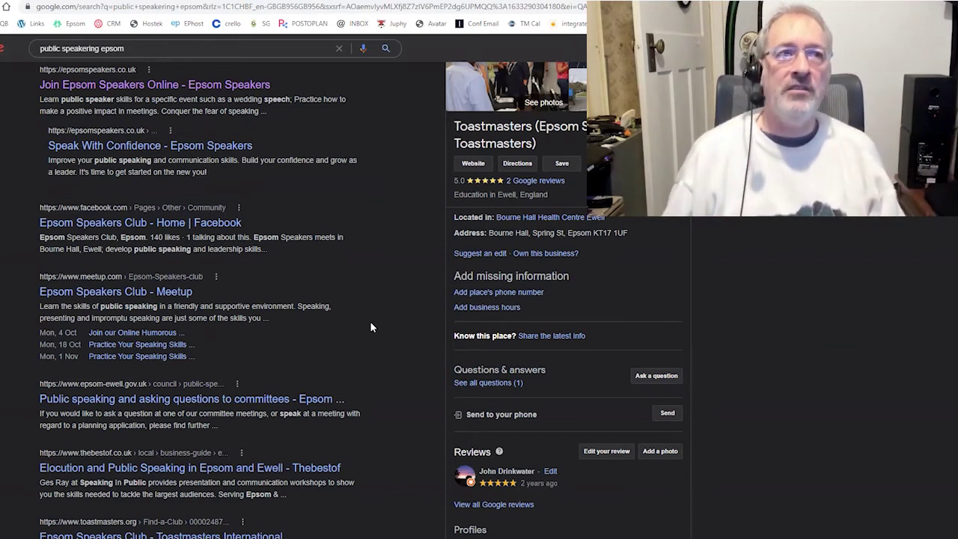
scroll(369, 318, down, 1)
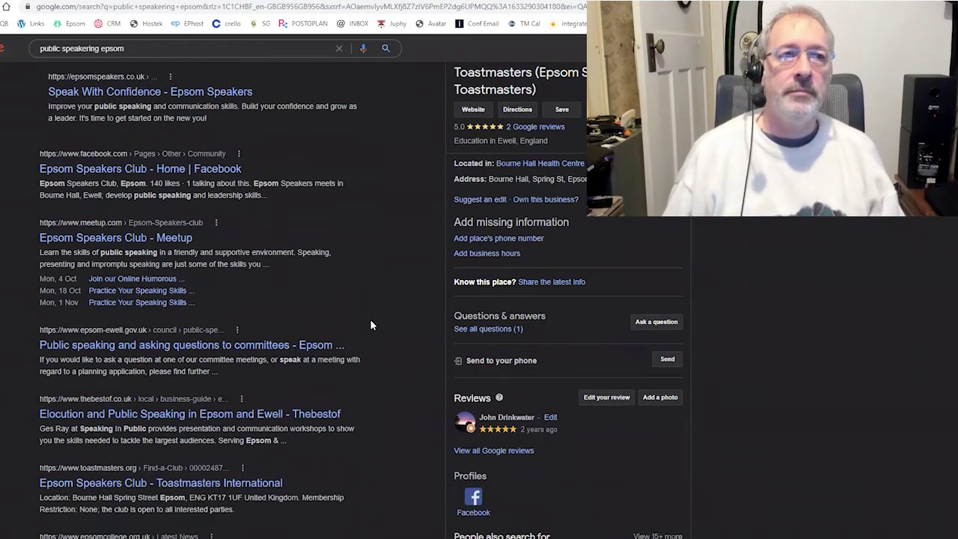
scroll(370, 324, down, 4)
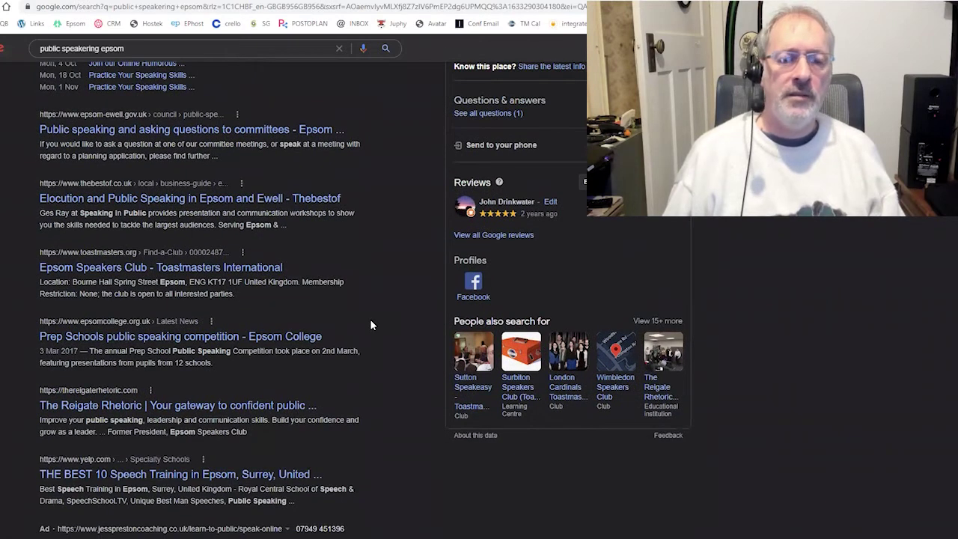
scroll(370, 325, down, 4)
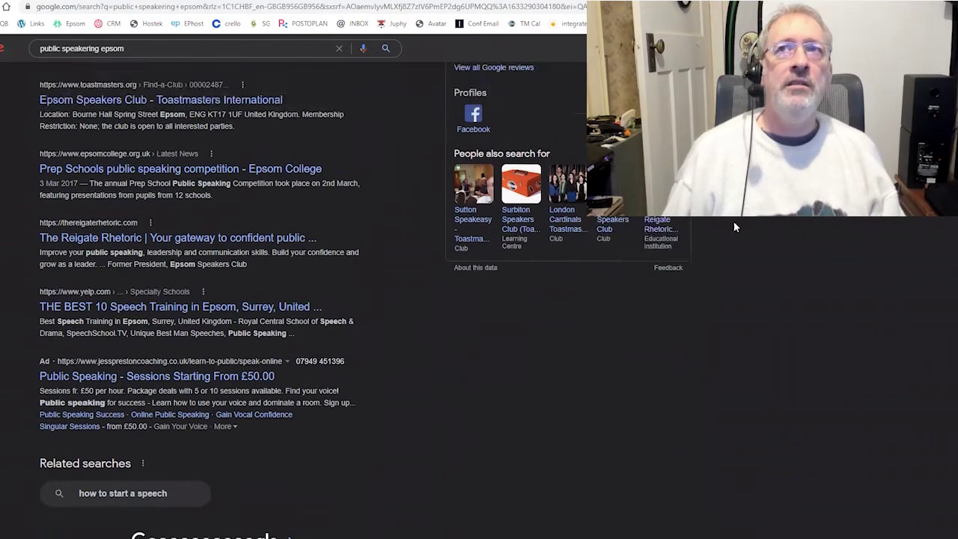
scroll(359, 299, up, 1)
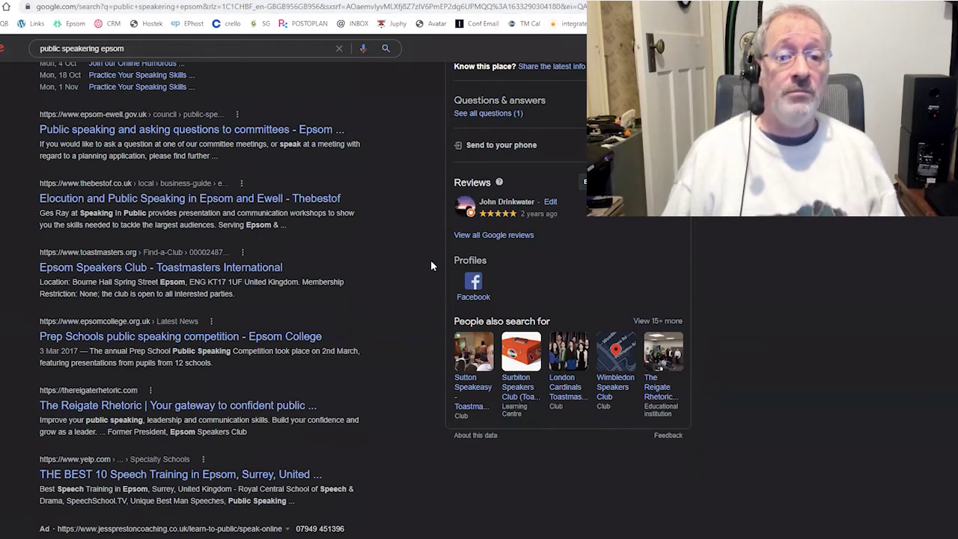
scroll(381, 260, up, 2)
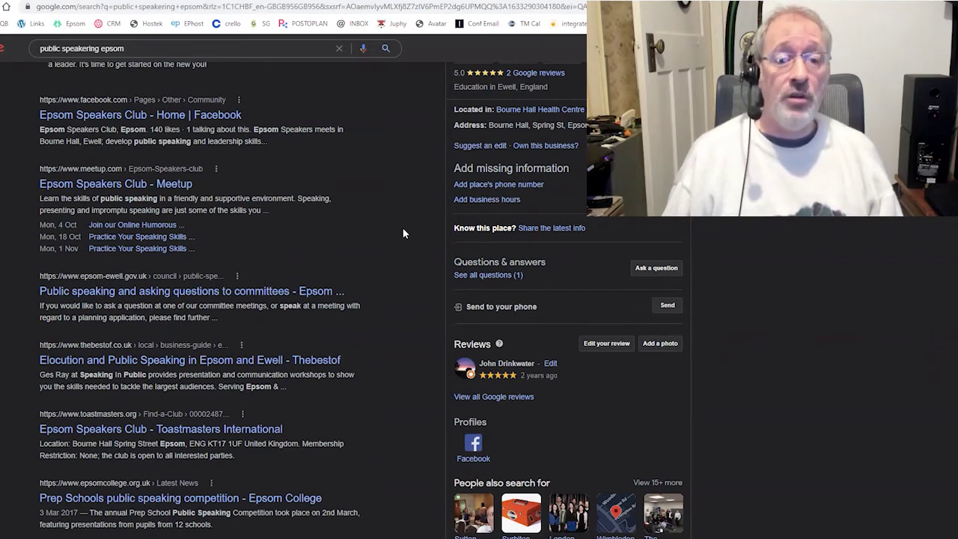
scroll(314, 195, up, 3)
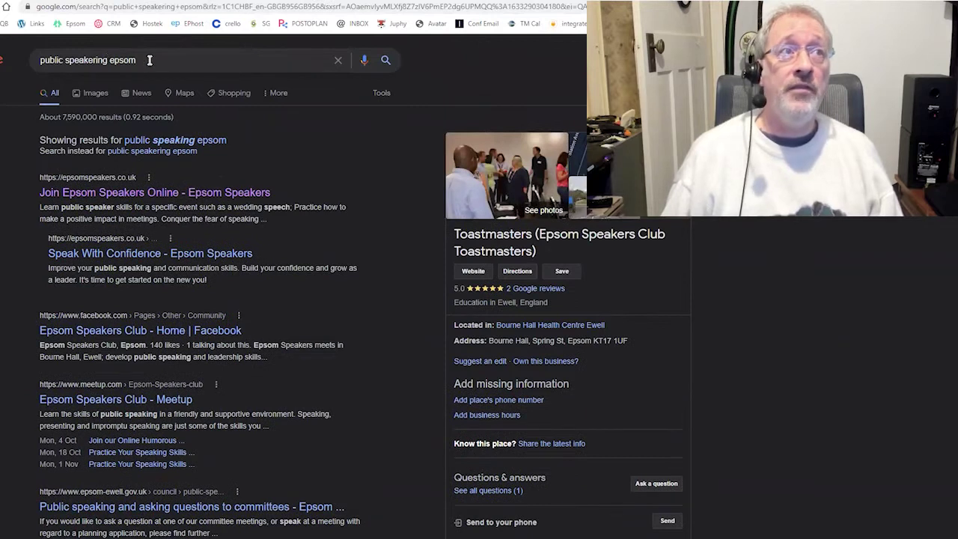
drag(150, 59, 39, 60)
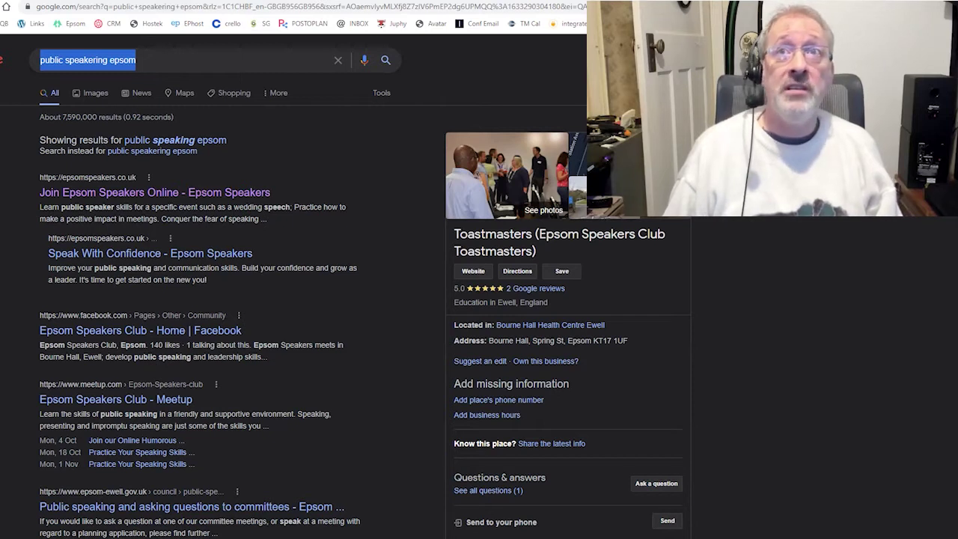
Step: Switch to the Epsom Speakers WordPress dashboard and open the list of all pages
key(ctrl+Tab)
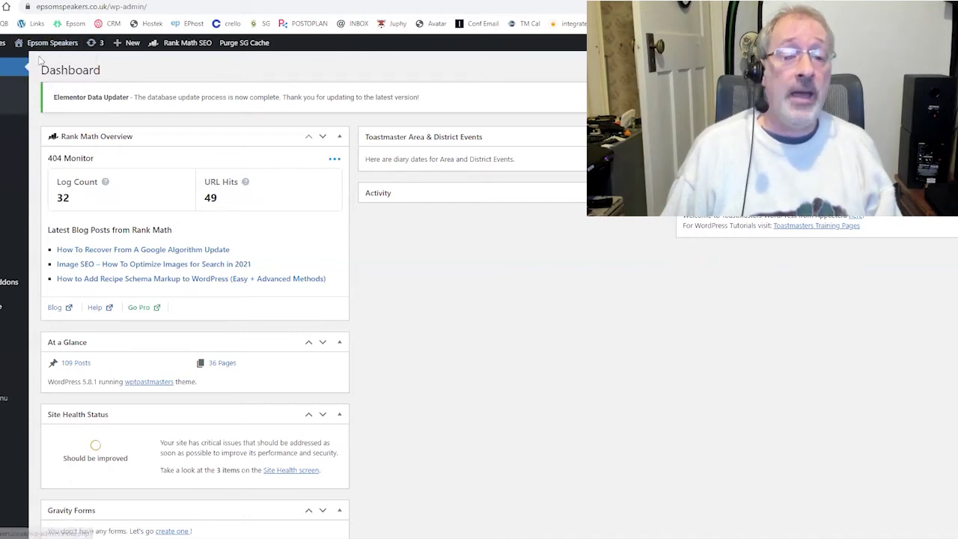
mouse_move(15, 131)
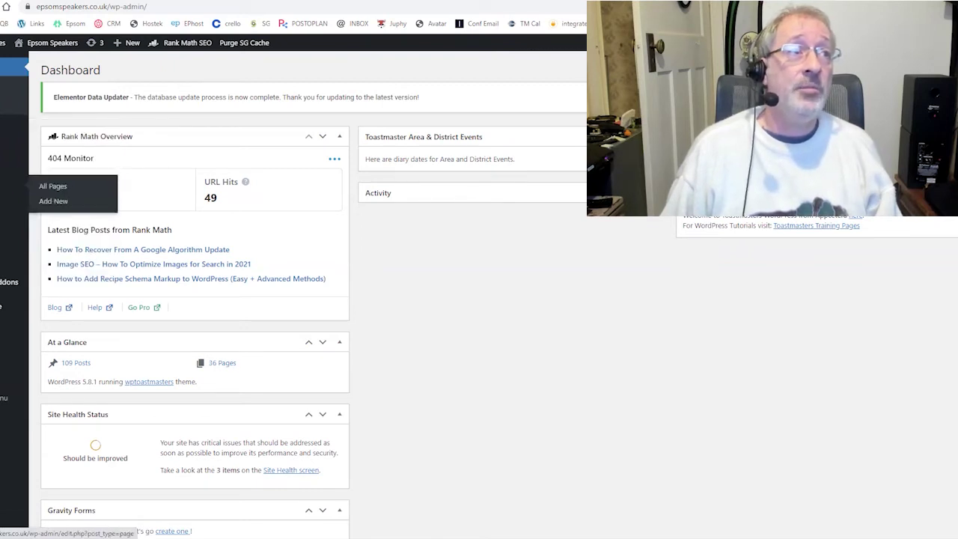
mouse_move(15, 187)
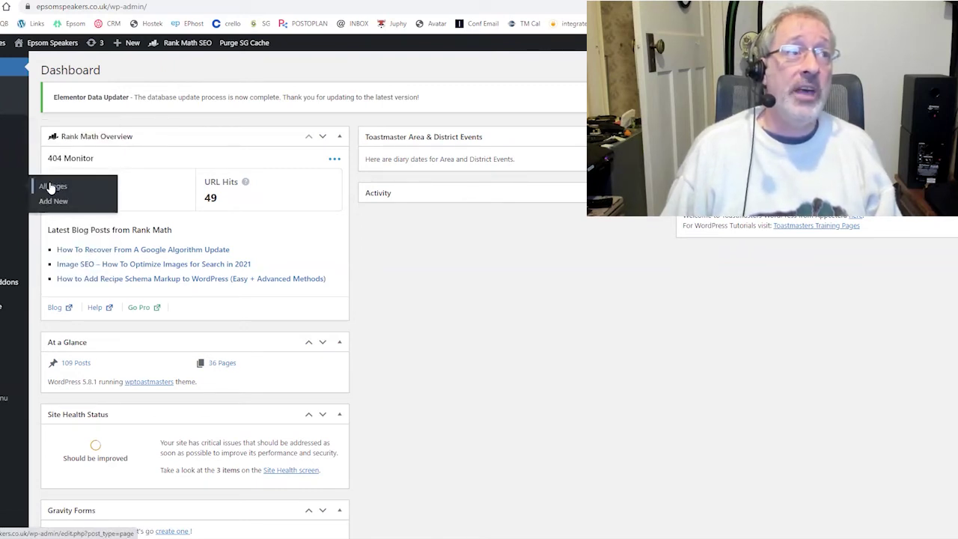
click(78, 187)
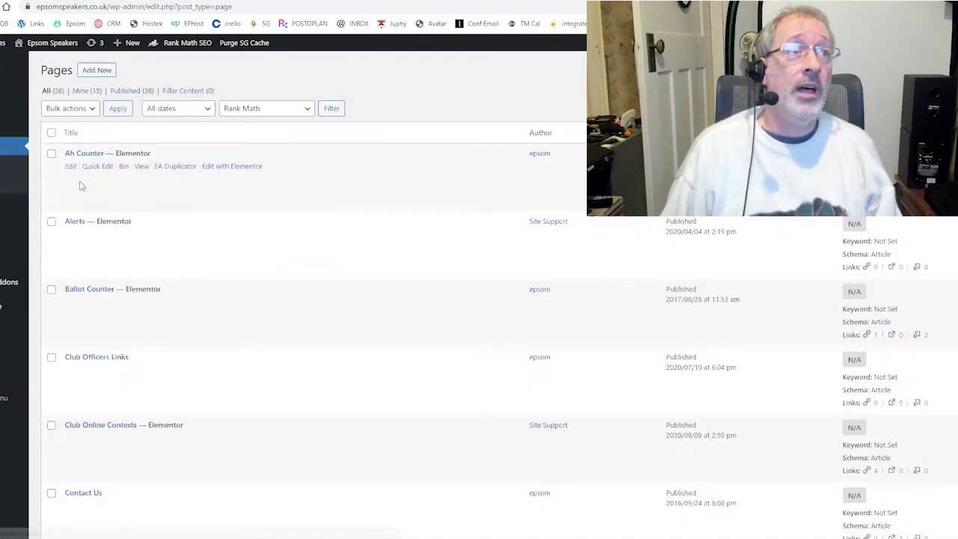
Step: Visit the Epsom Speakers home page, open it for editing with Elementor and bring the reasons to join into view
mouse_move(32, 42)
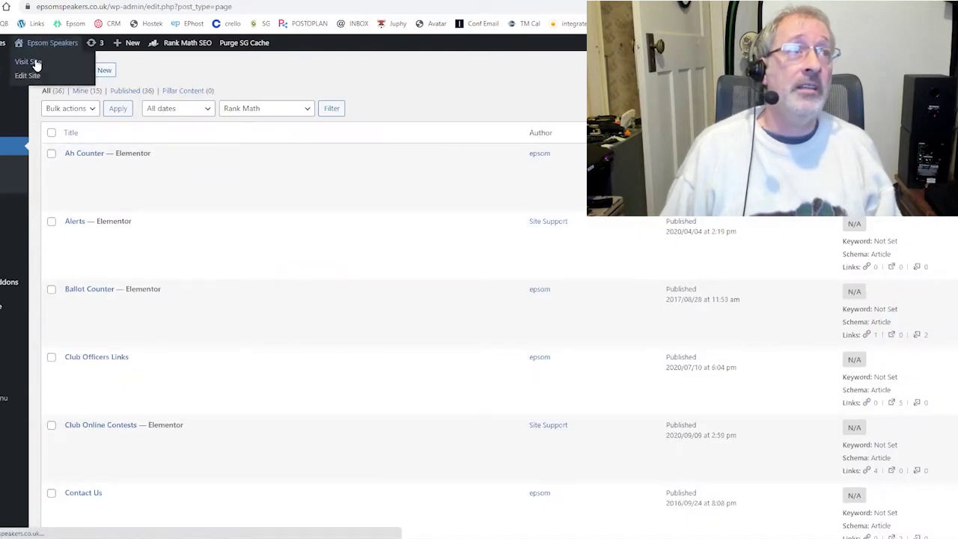
click(34, 62)
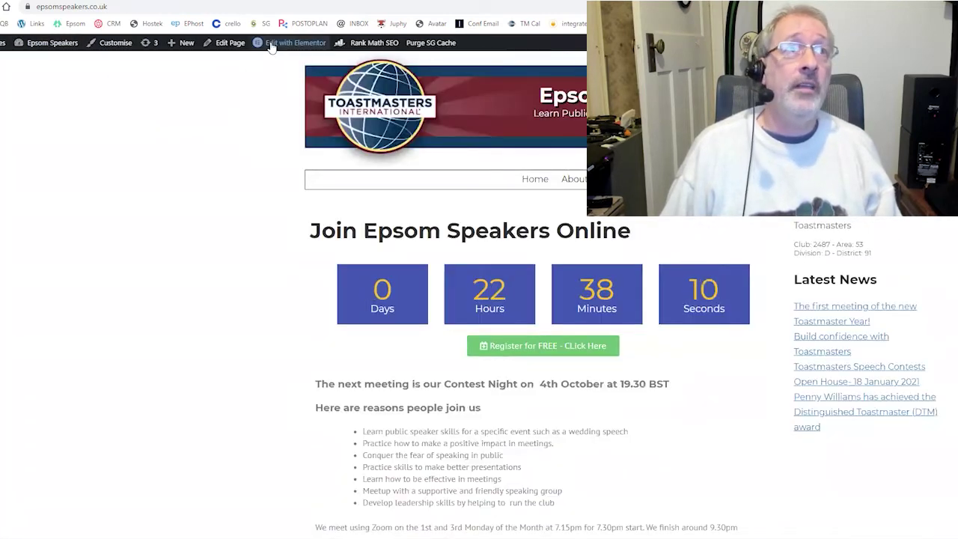
mouse_move(271, 47)
click(271, 46)
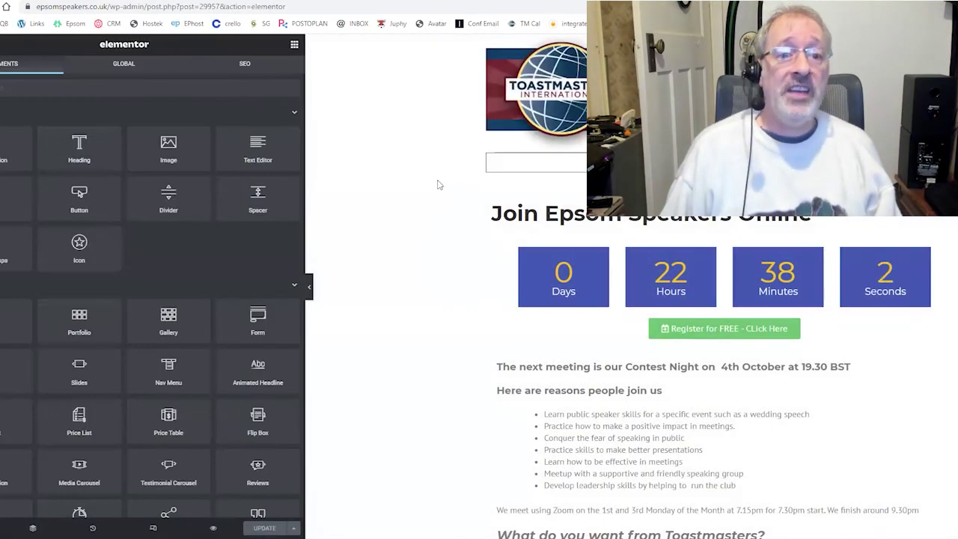
scroll(435, 185, down, 2)
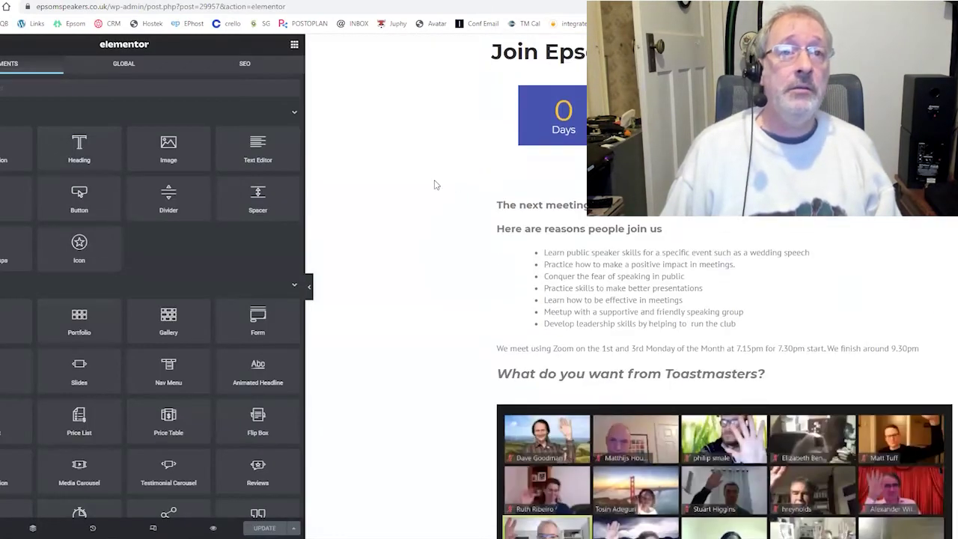
Step: Open the reasons-to-join text block for editing, and switch to the Google results to search for "epsom speaker contest"
click(548, 252)
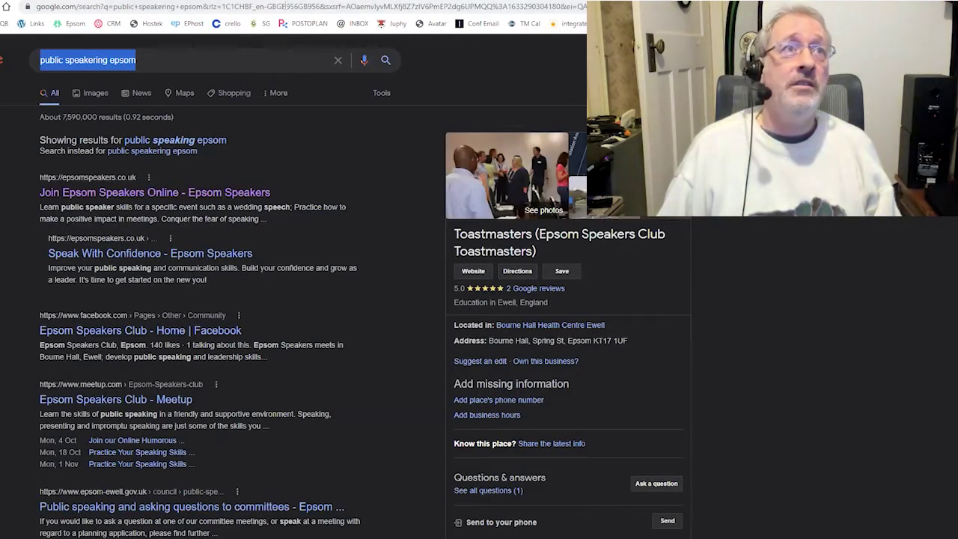
text(eps)
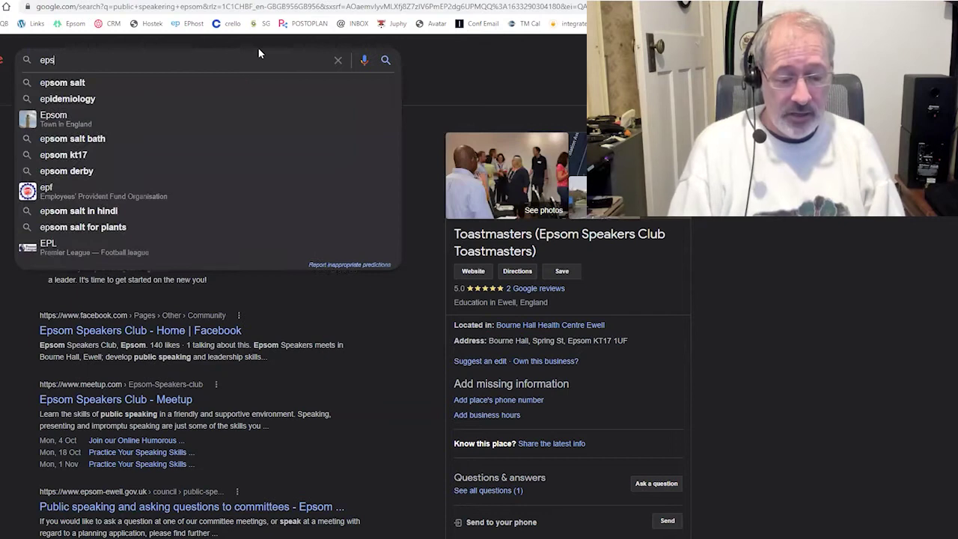
text(om speak)
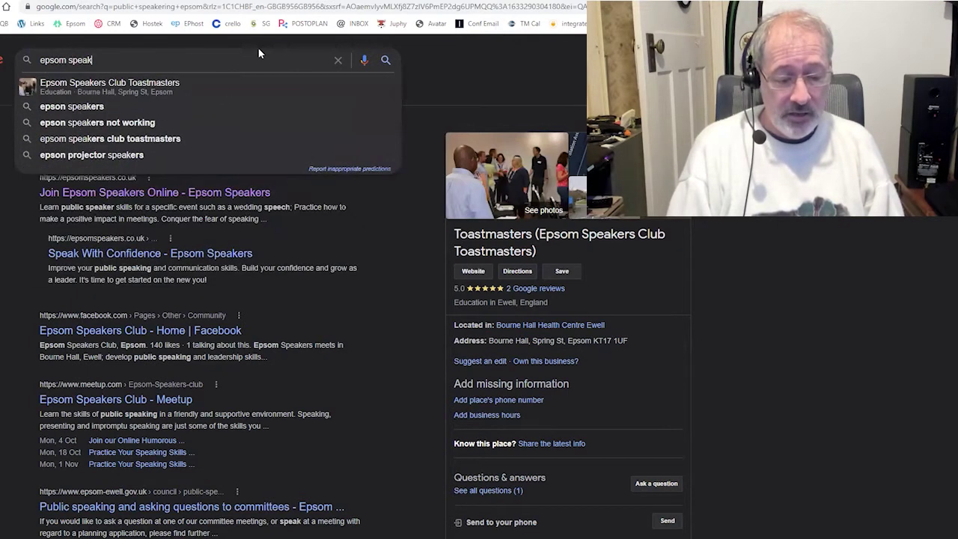
text(er contest)
key(Return)
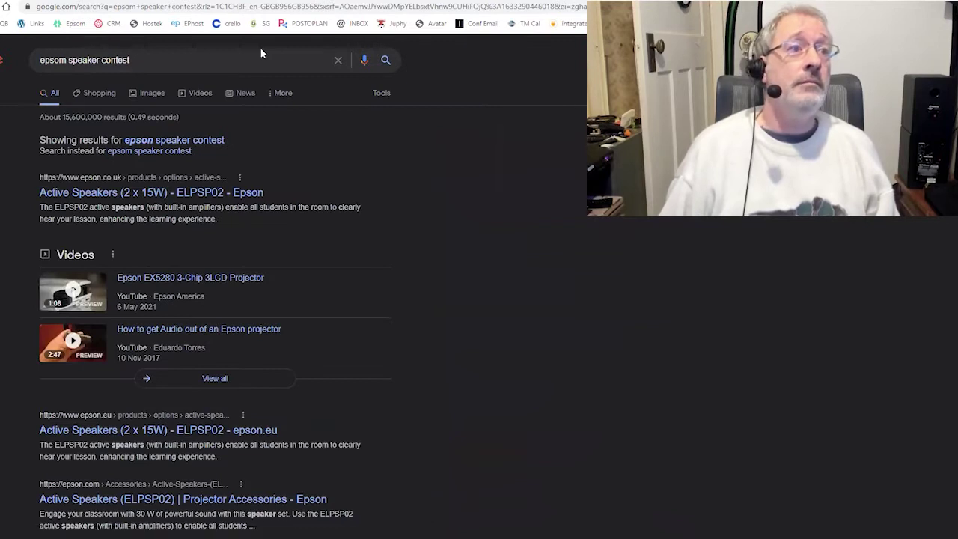
Step: Examine the Google results for the autocorrected "epson speaker contest" query down to the images section
scroll(508, 233, down, 1)
scroll(512, 236, down, 2)
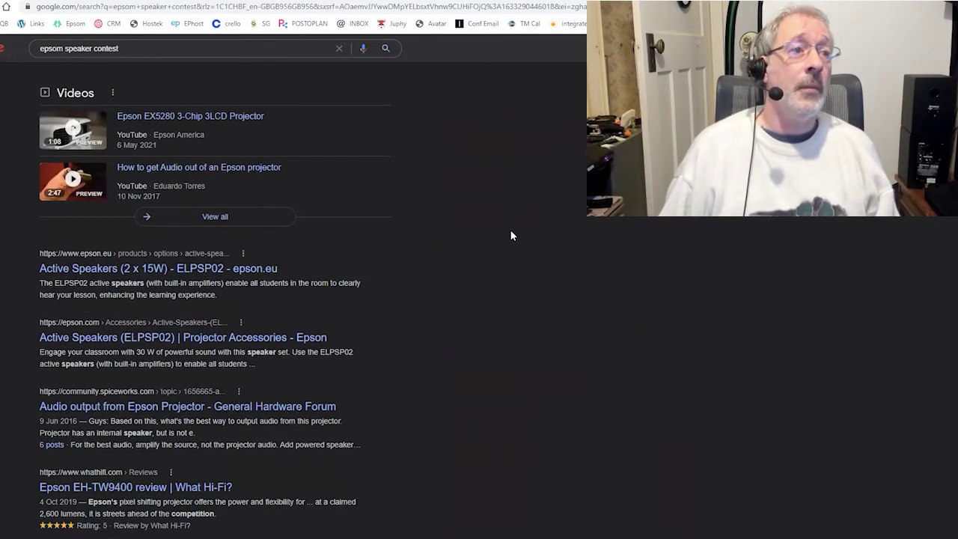
scroll(511, 236, down, 2)
scroll(512, 236, down, 2)
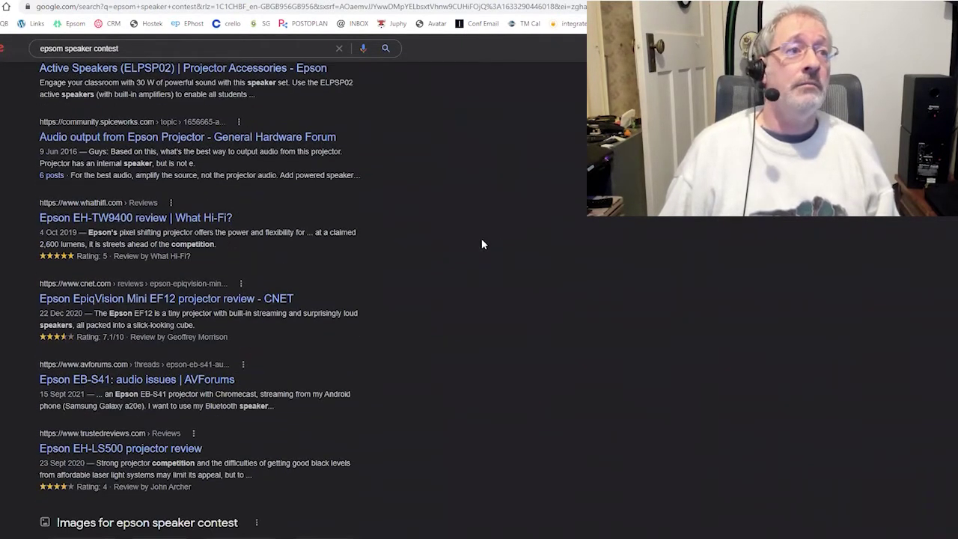
scroll(481, 244, down, 2)
scroll(480, 244, up, 9)
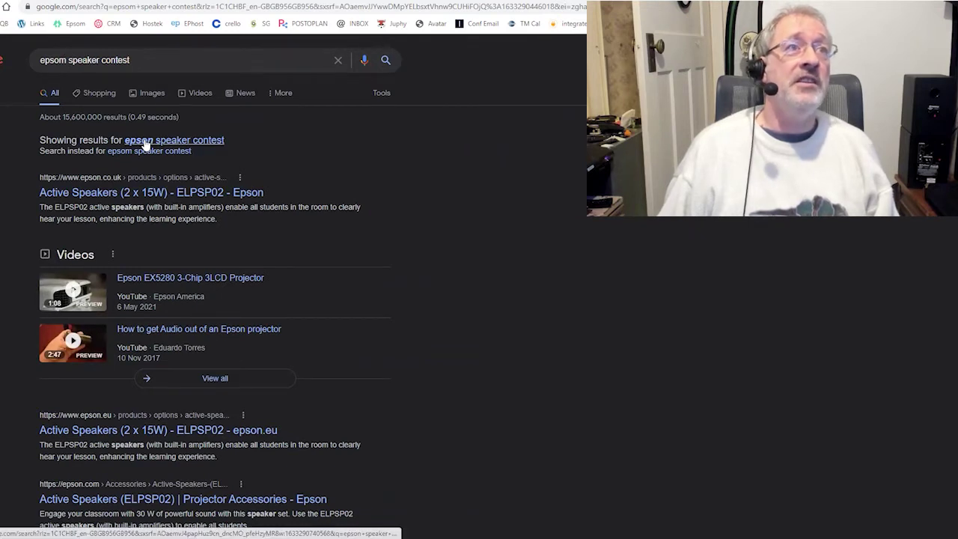
scroll(267, 158, down, 2)
scroll(267, 161, up, 2)
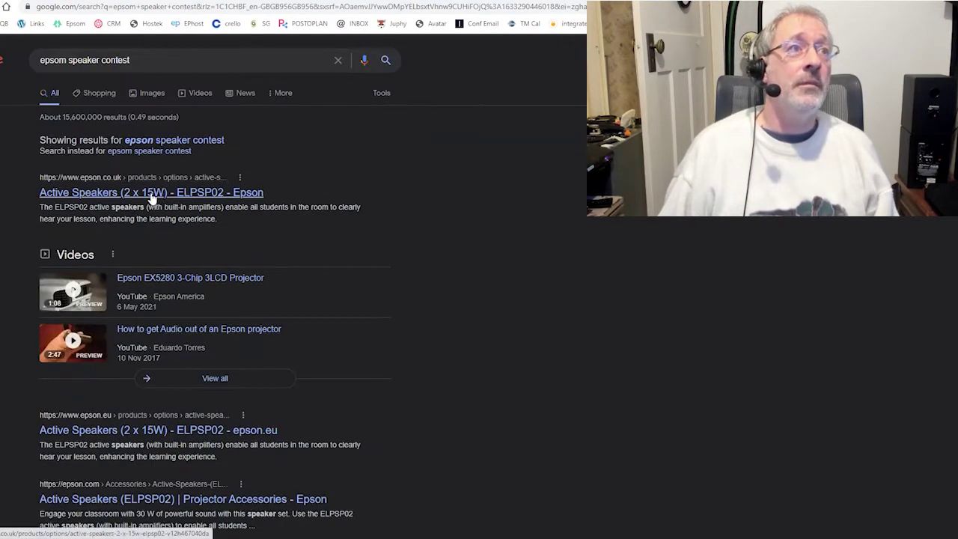
Step: Search for the original "epsom speaker contest" spelling instead, view the Join Epsom Speakers Online page and return to the results
click(148, 153)
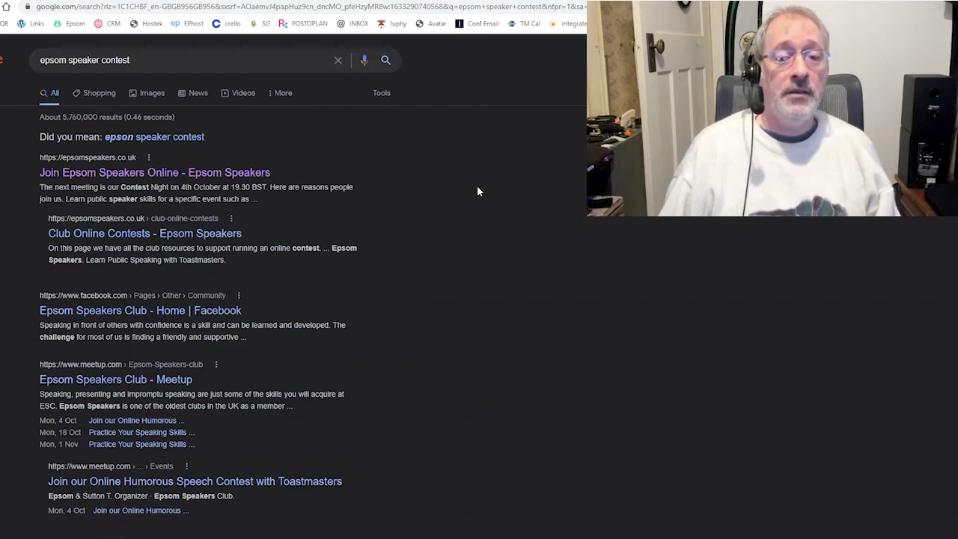
click(131, 178)
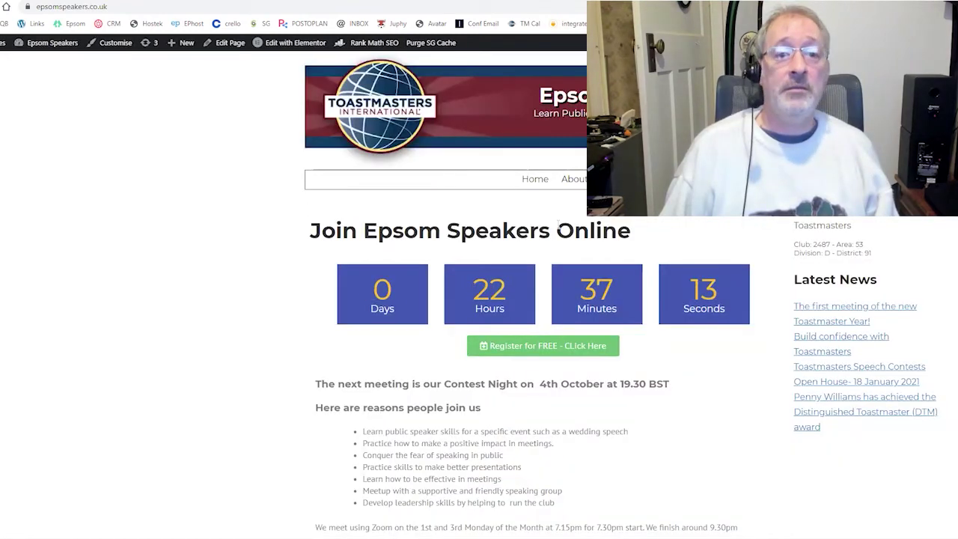
key(alt+Left)
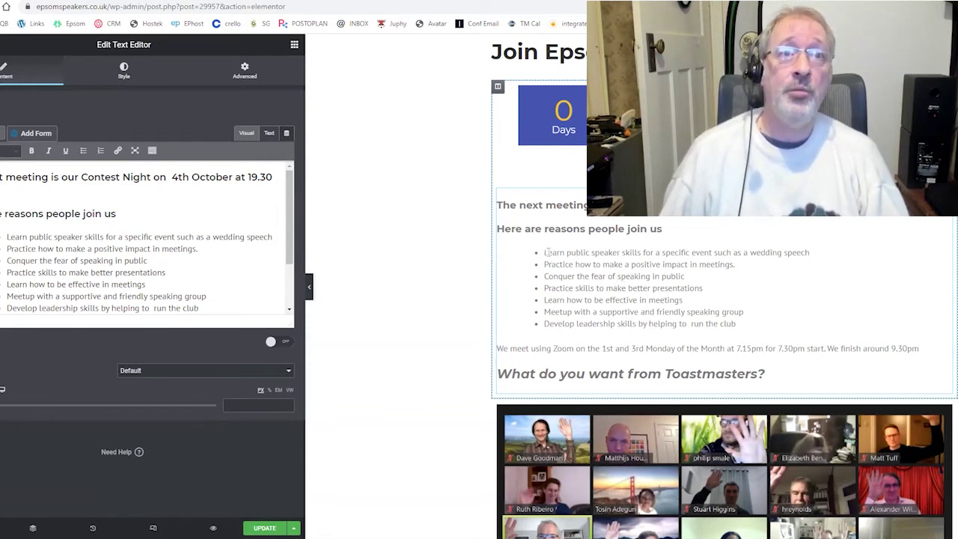
Step: In the Elementor home page, highlight the reasons-to-join list and the bullet "Conquer the fear of speaking in public", and view the text around them
drag(543, 252, 762, 325)
click(770, 313)
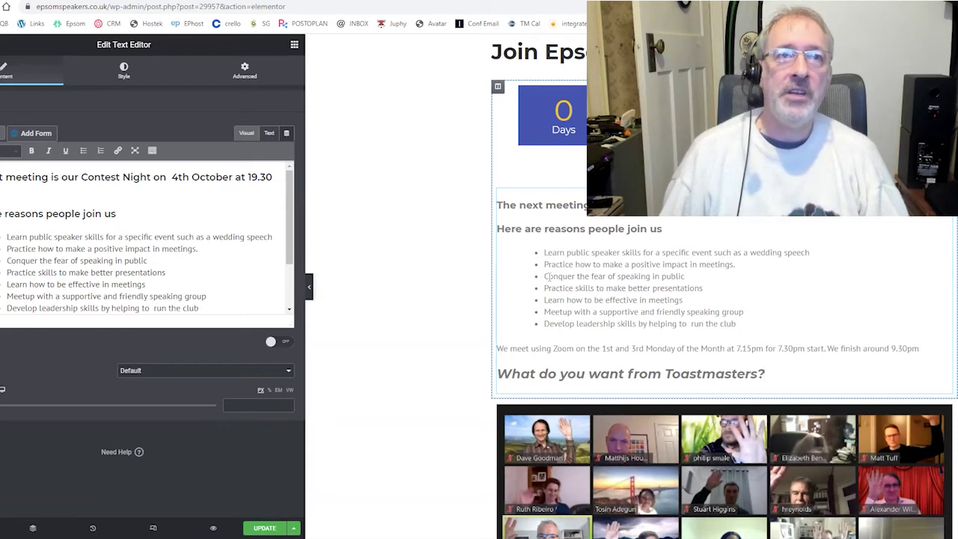
drag(544, 276, 717, 279)
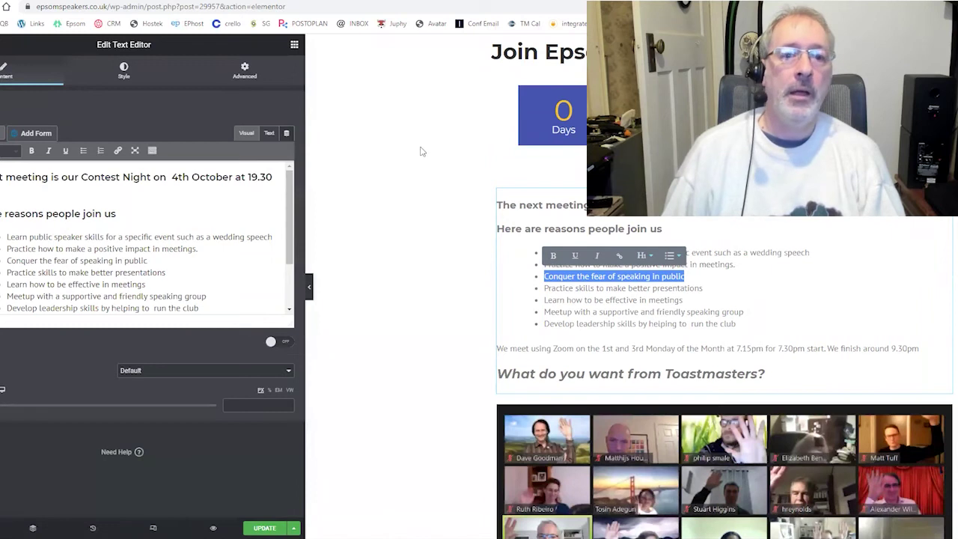
scroll(490, 175, down, 5)
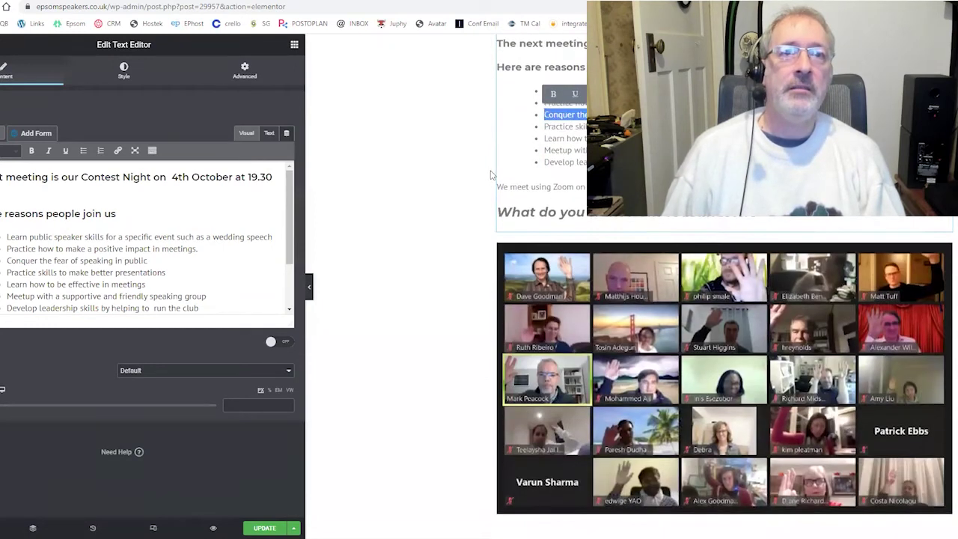
scroll(490, 175, up, 3)
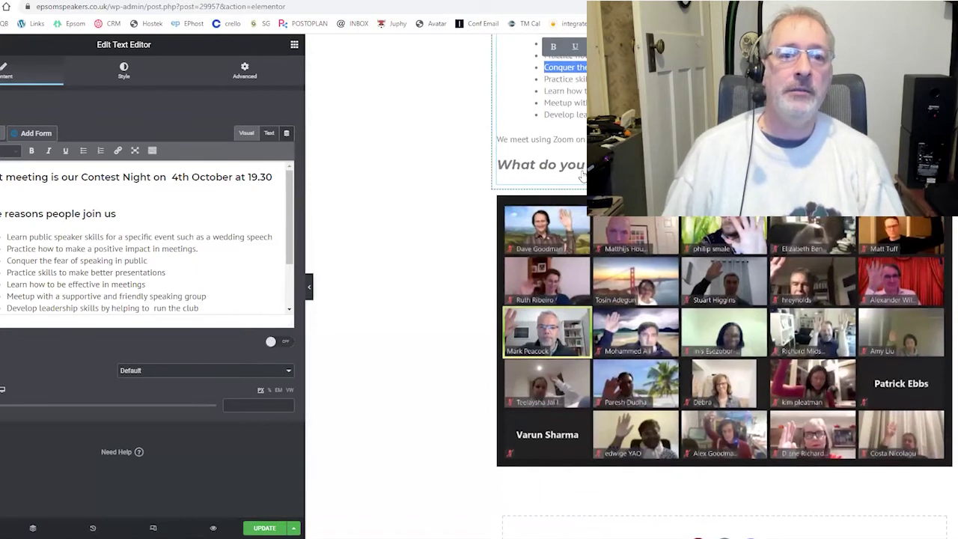
scroll(582, 175, up, 3)
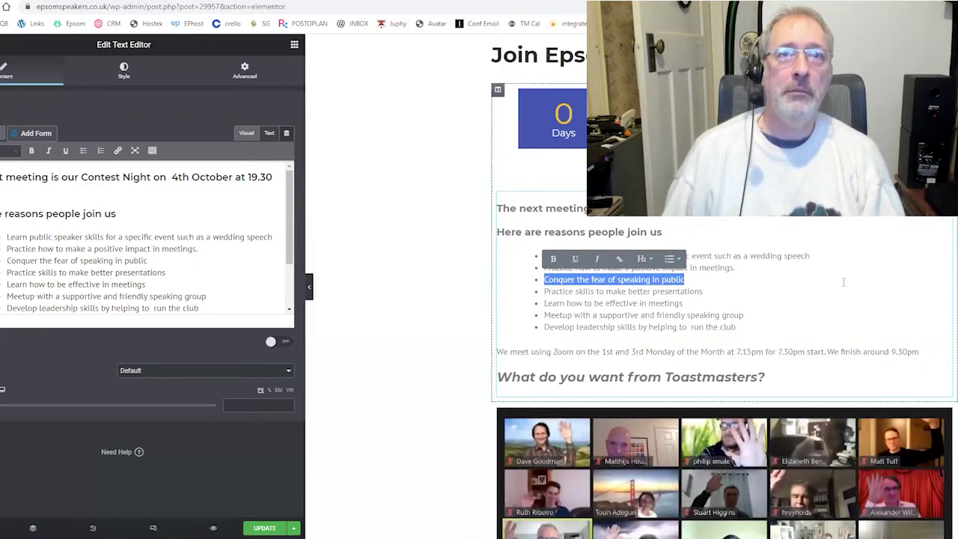
click(848, 278)
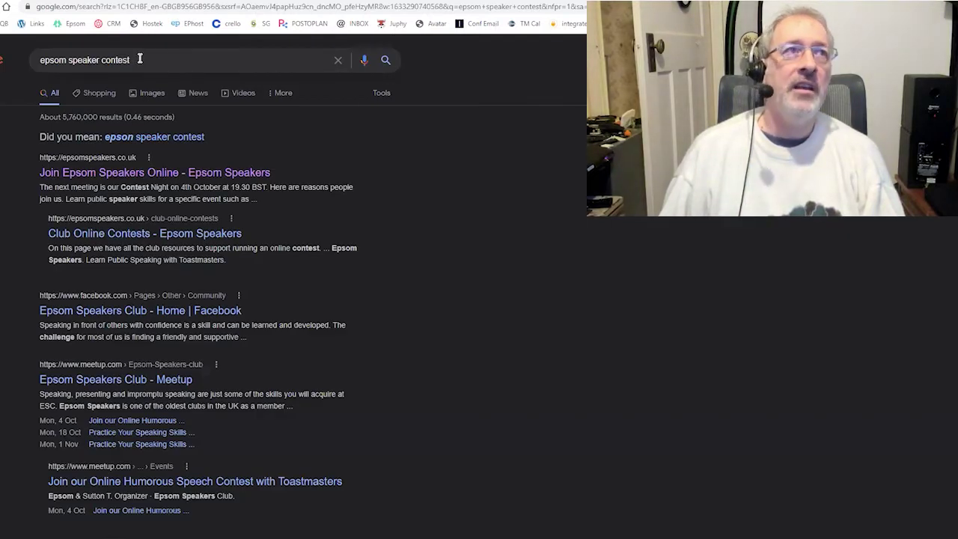
Step: Search Google for "hairdressers" without a town name and look over the local map listings
drag(134, 59, 34, 60)
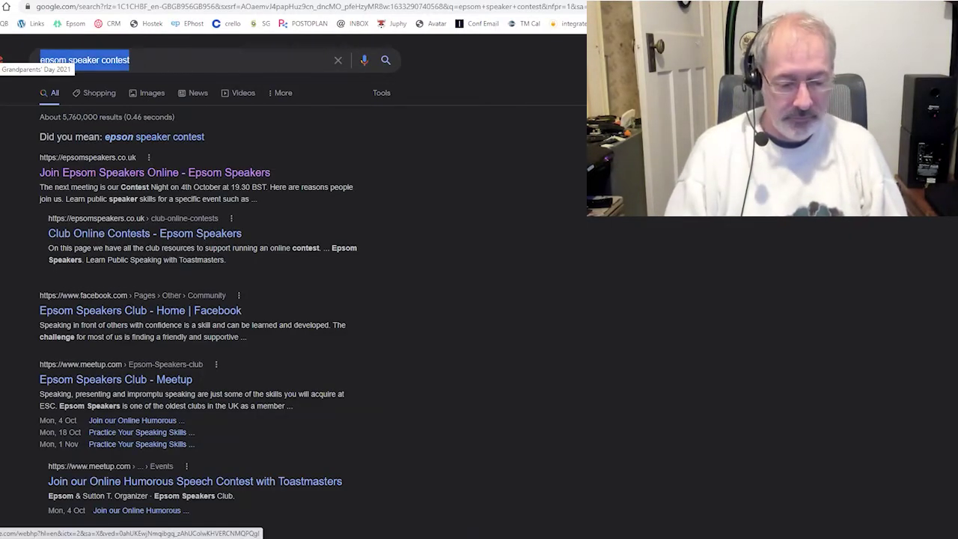
text(hair)
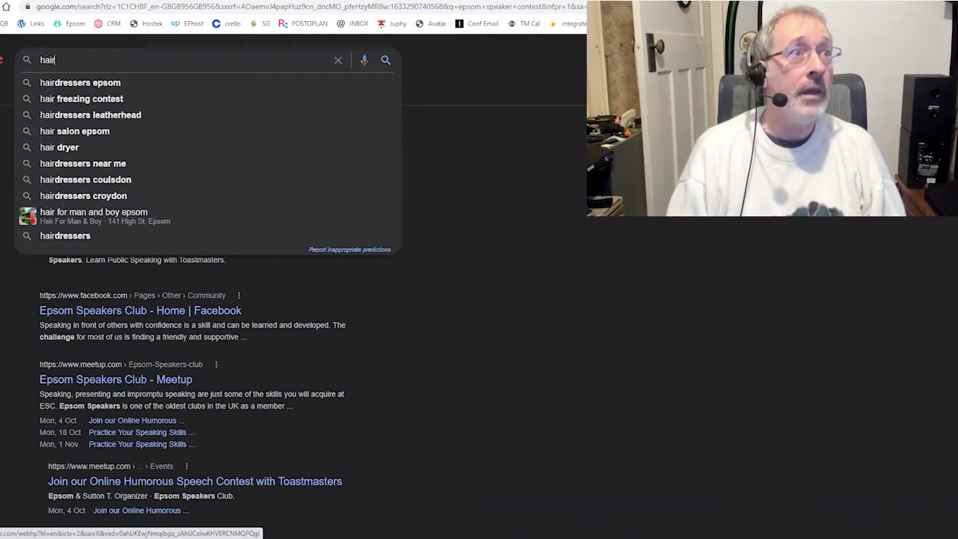
key(Down)
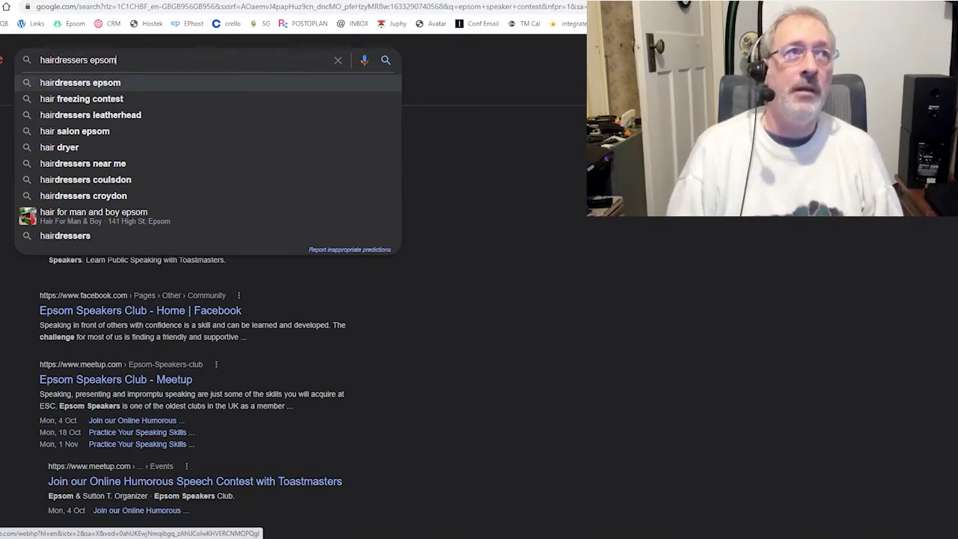
key(BackSpace)
key(BackSpace)
key(BackSpace)
key(BackSpace)
key(BackSpace)
key(Return)
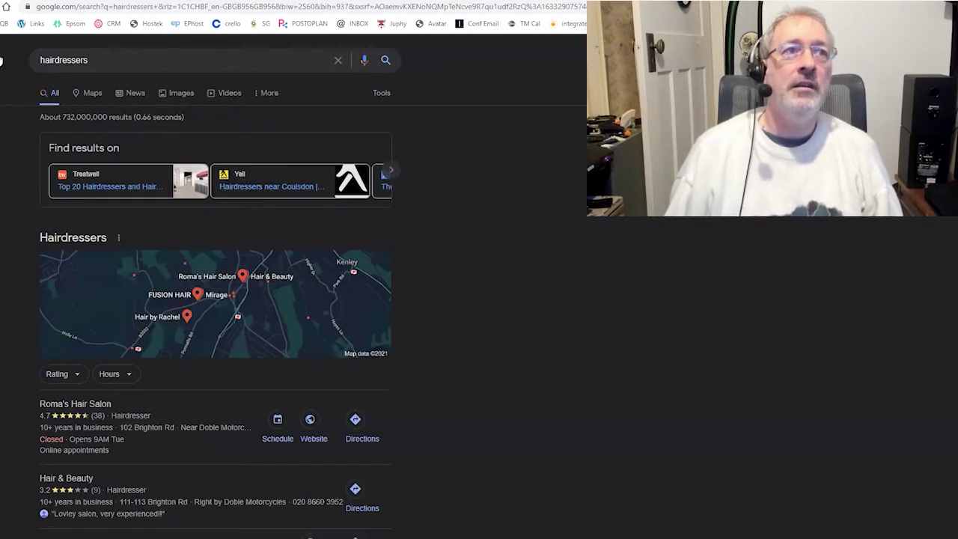
scroll(118, 275, down, 1)
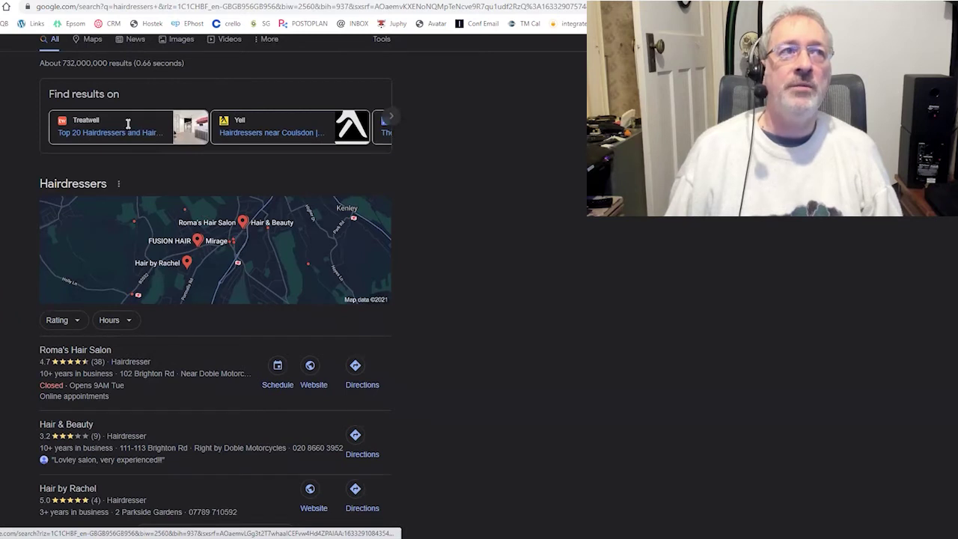
scroll(121, 83, up, 1)
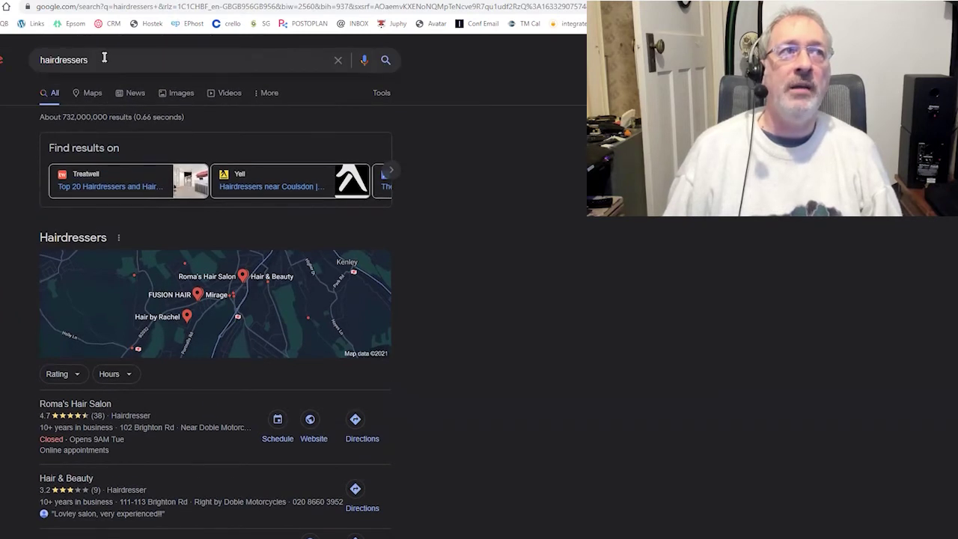
Step: Search Google for "hairdressers epsom" and look over the advert and the map listings
click(104, 57)
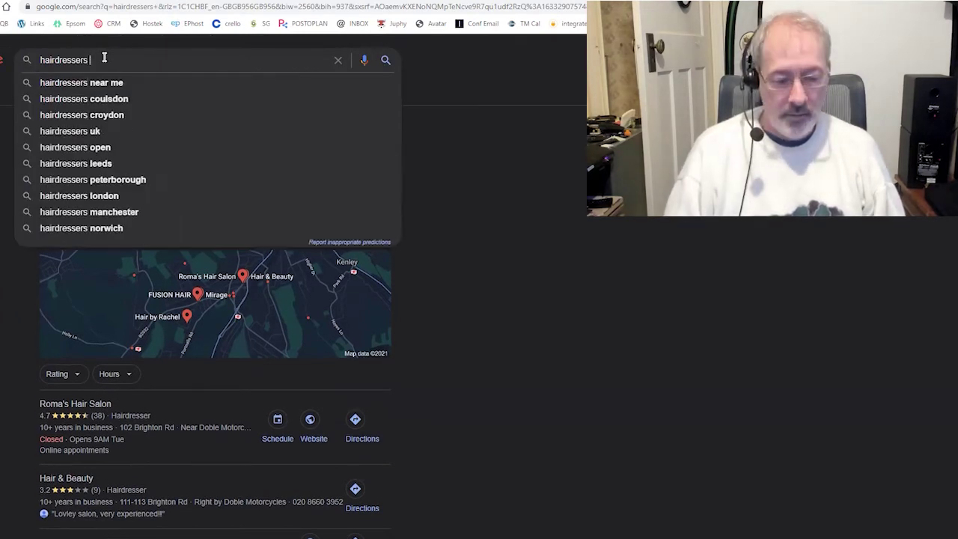
text(epsom)
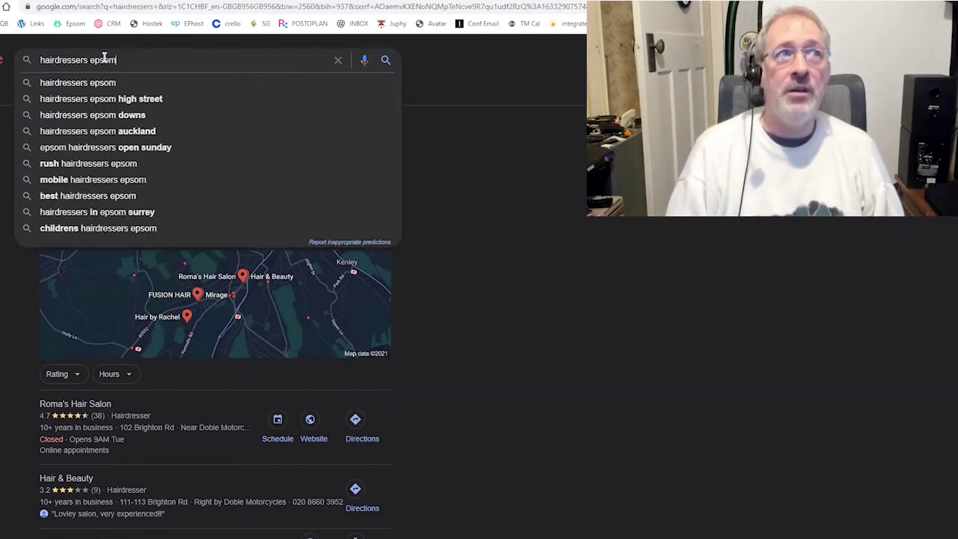
key(Return)
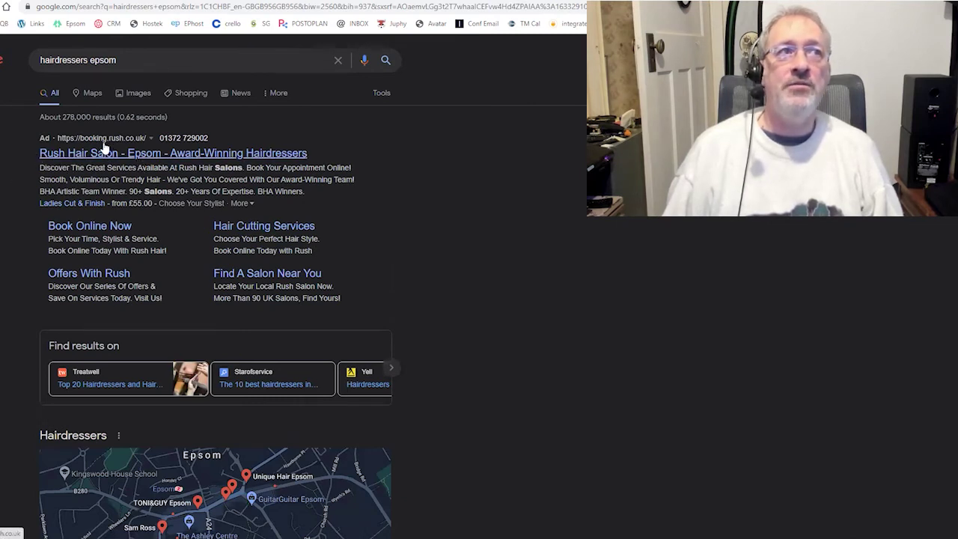
scroll(217, 210, down, 6)
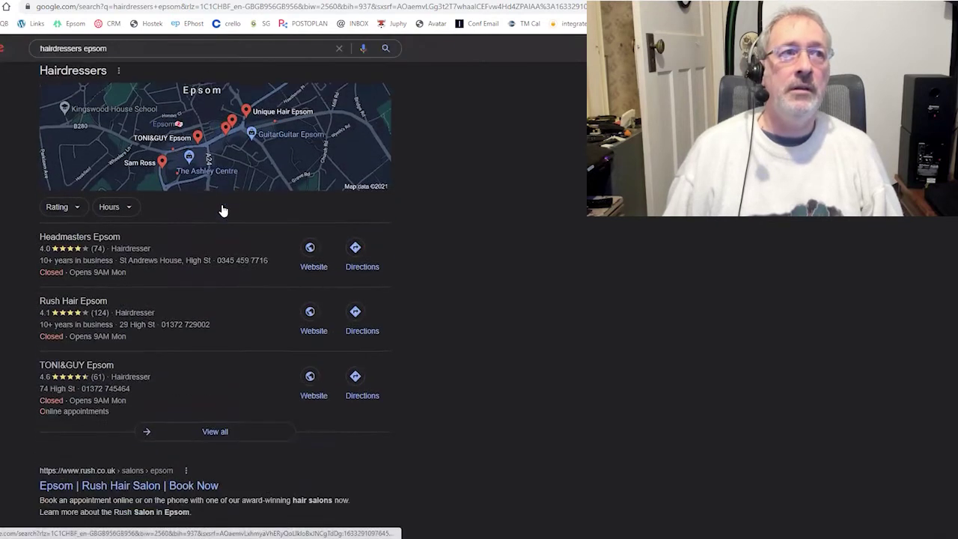
scroll(243, 268, up, 4)
scroll(243, 268, up, 3)
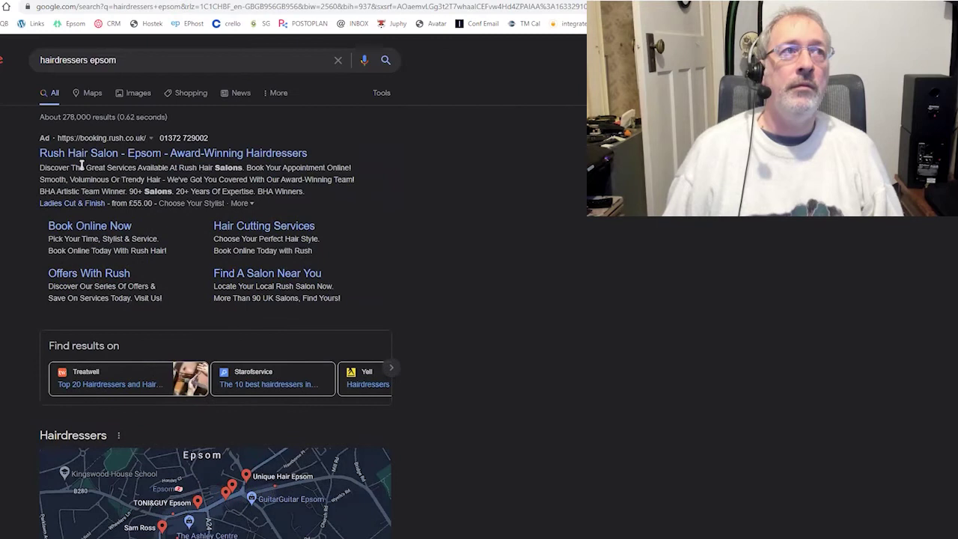
Step: Examine the organic hairdresser results down to the related searches, highlighting "Salon in Epsom" in the Rush Hair Salon description
scroll(120, 192, down, 9)
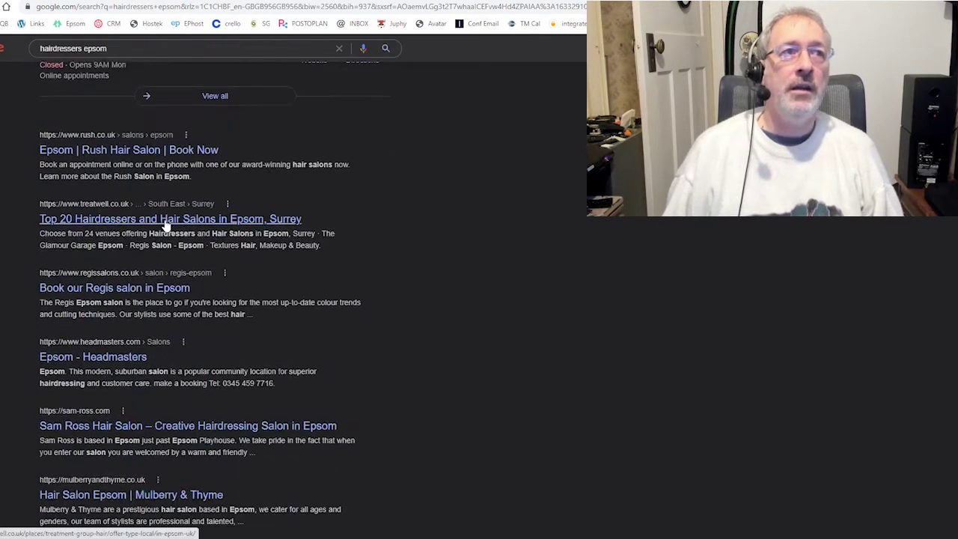
scroll(179, 228, up, 1)
scroll(255, 251, up, 1)
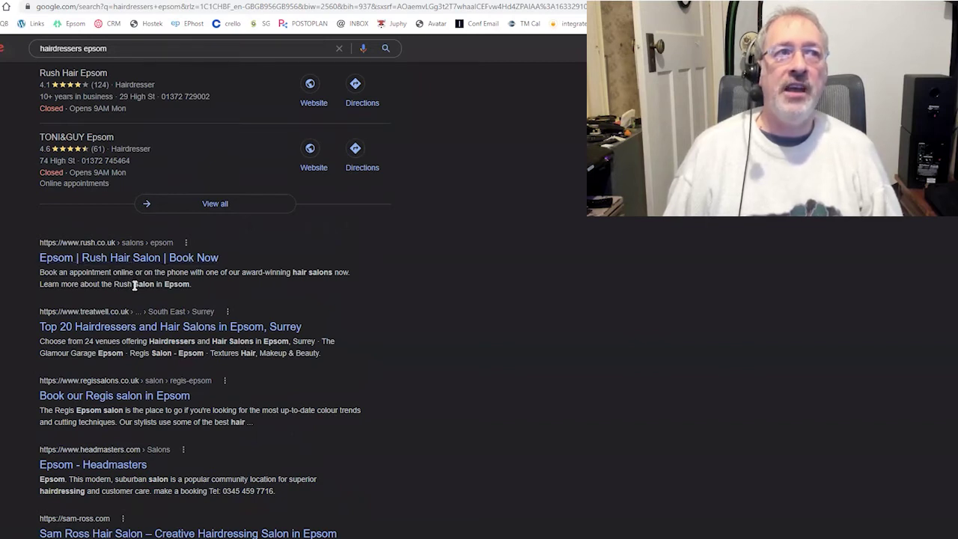
drag(133, 283, 278, 277)
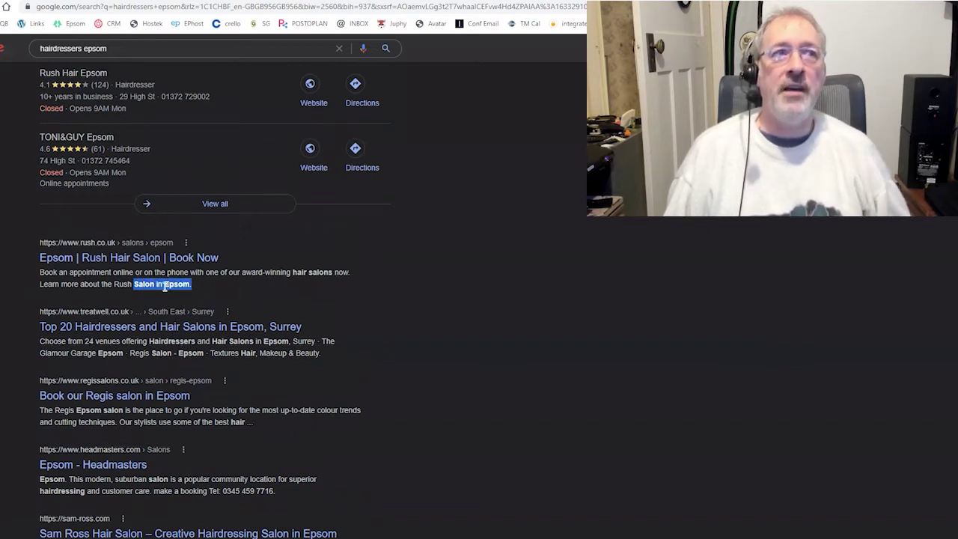
scroll(165, 286, down, 2)
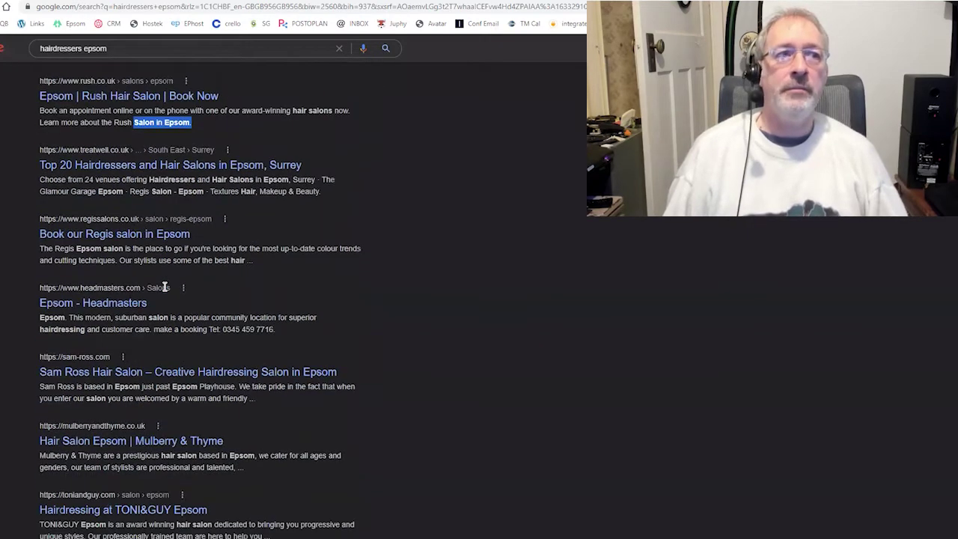
scroll(163, 288, down, 3)
scroll(229, 301, down, 3)
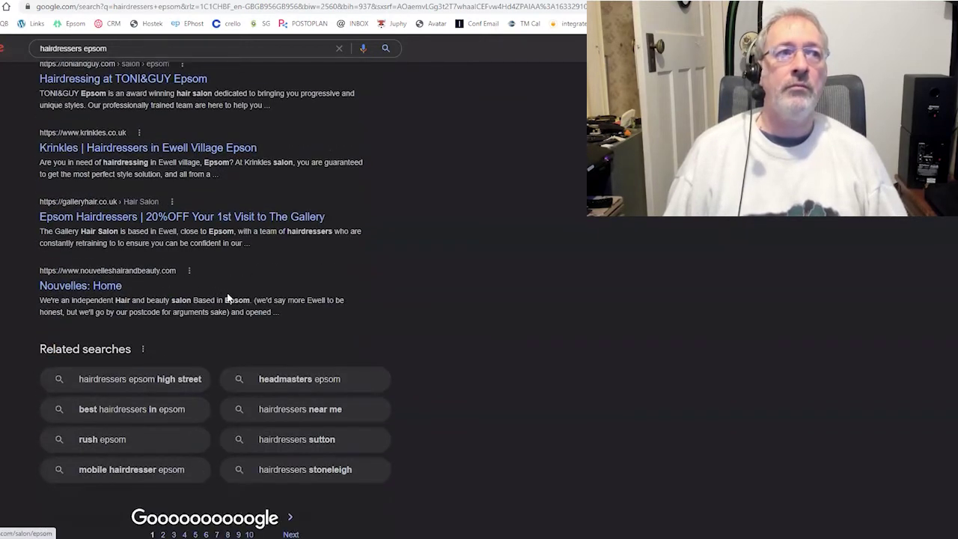
scroll(229, 299, up, 8)
scroll(229, 298, up, 3)
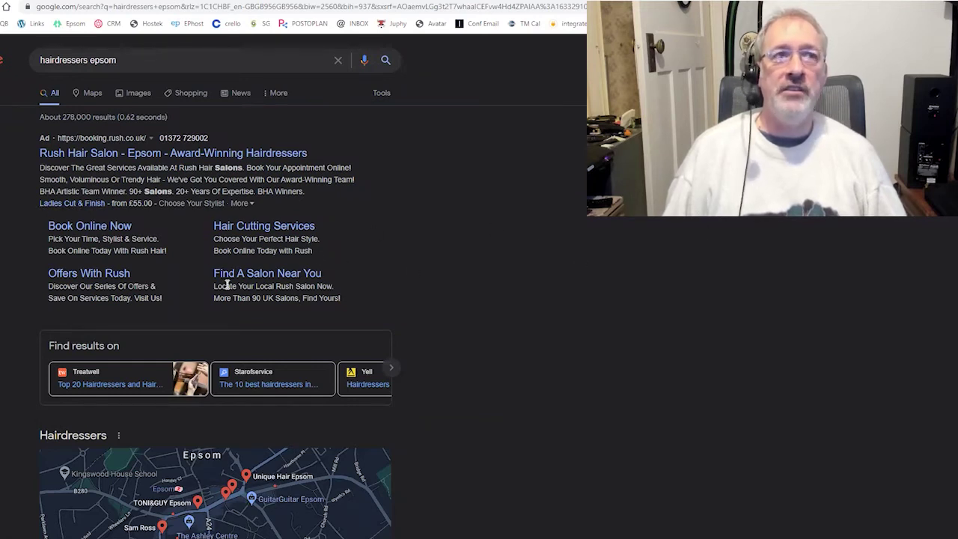
Step: Search Google for "toastmasters near me" in place of the hairdresser query
triple_click(143, 63)
text(toast)
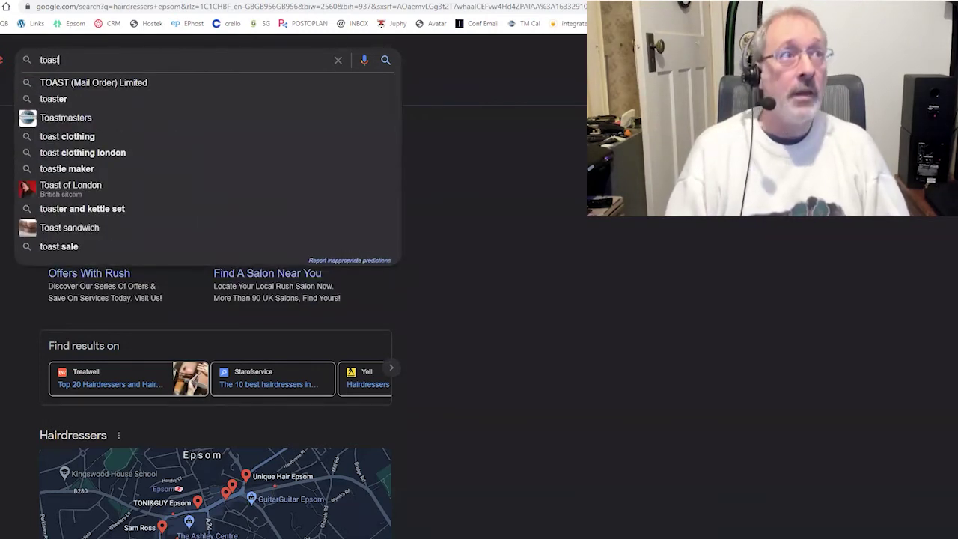
text(master)
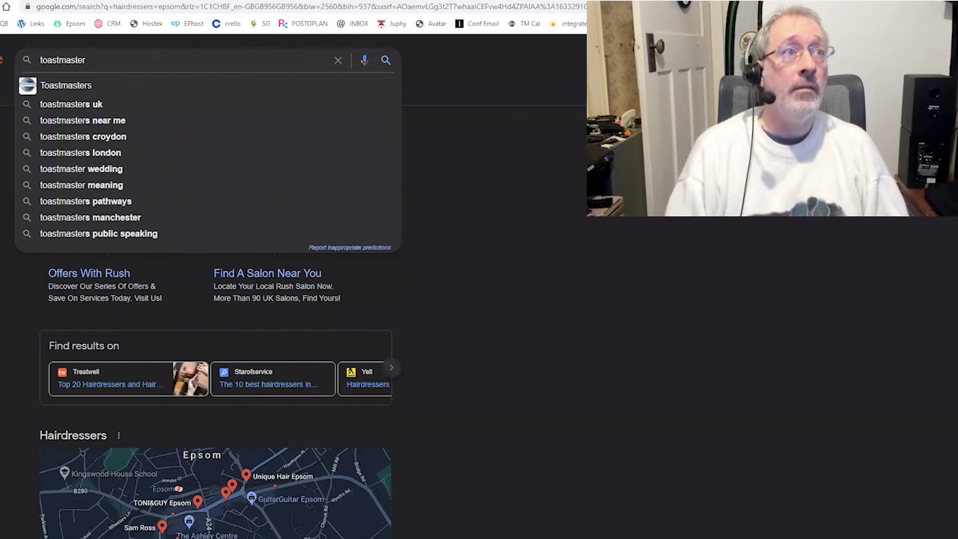
key(Down)
key(Down)
key(Down)
key(Return)
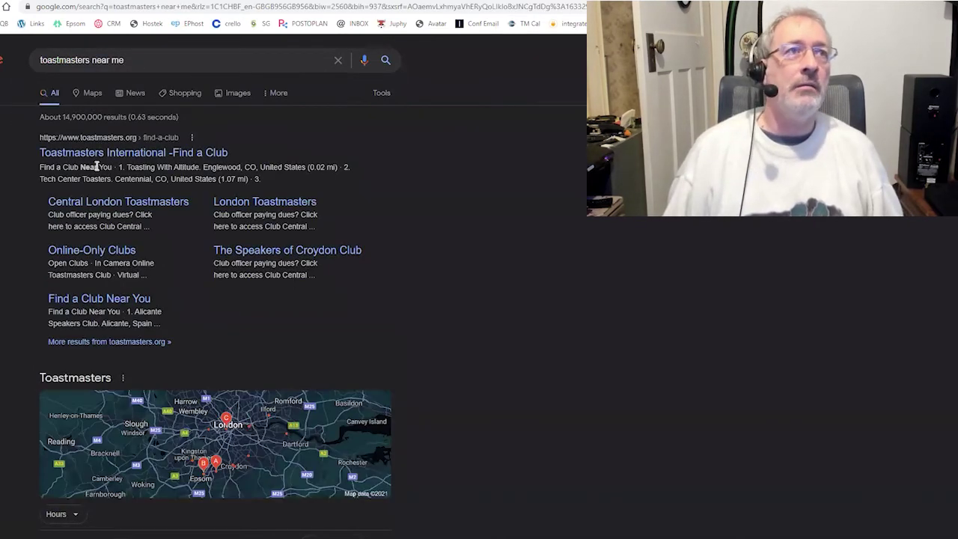
Step: Examine the local Toastmasters map listings and the organic results down to the related searches
scroll(119, 183, down, 3)
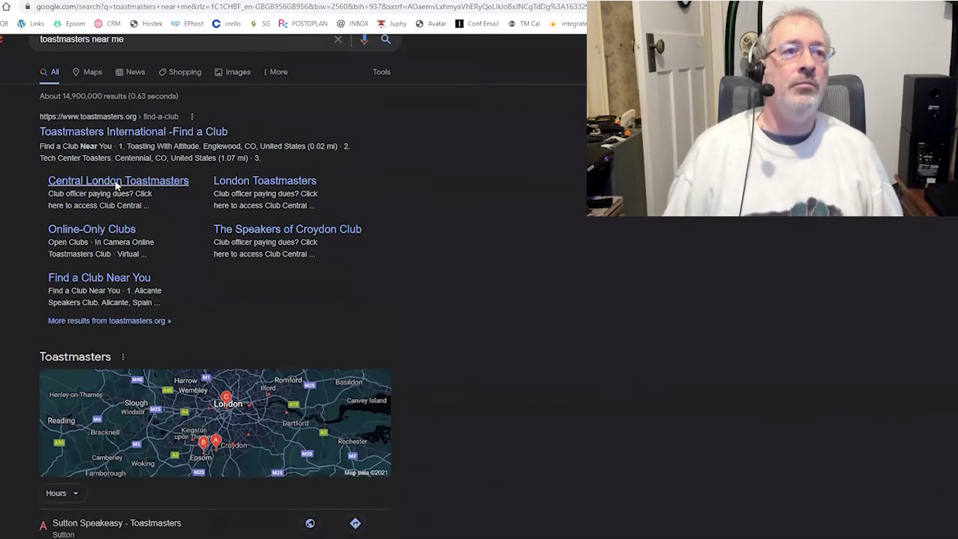
scroll(97, 198, down, 3)
scroll(96, 197, up, 2)
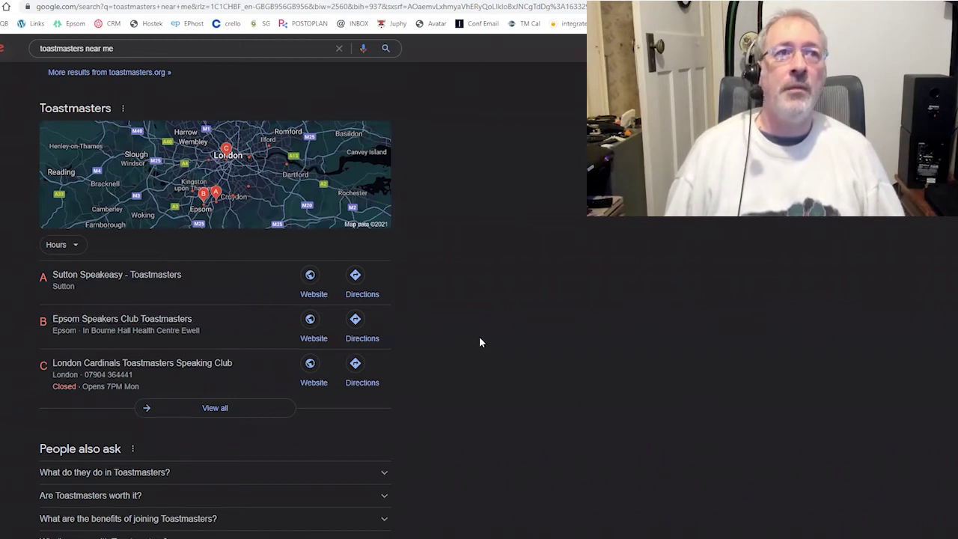
scroll(480, 342, down, 5)
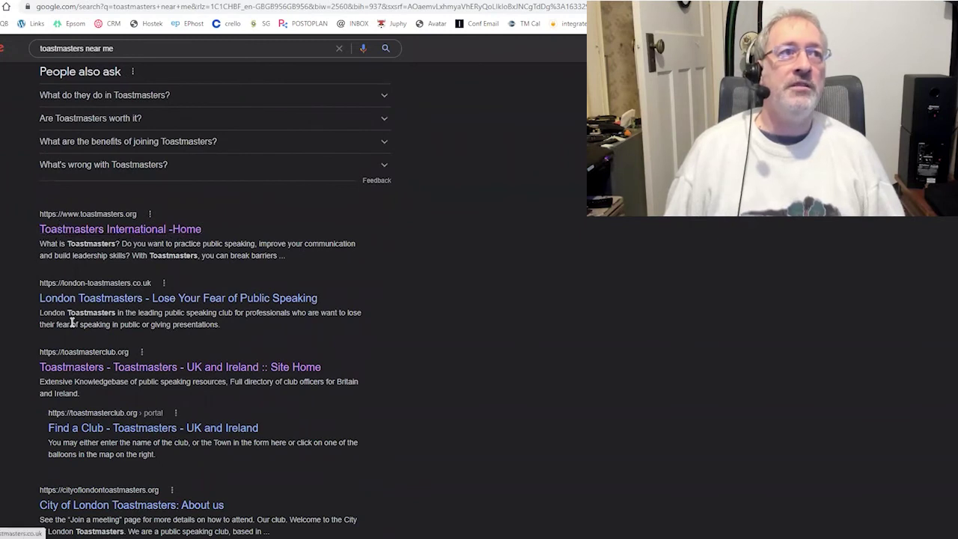
scroll(165, 327, down, 2)
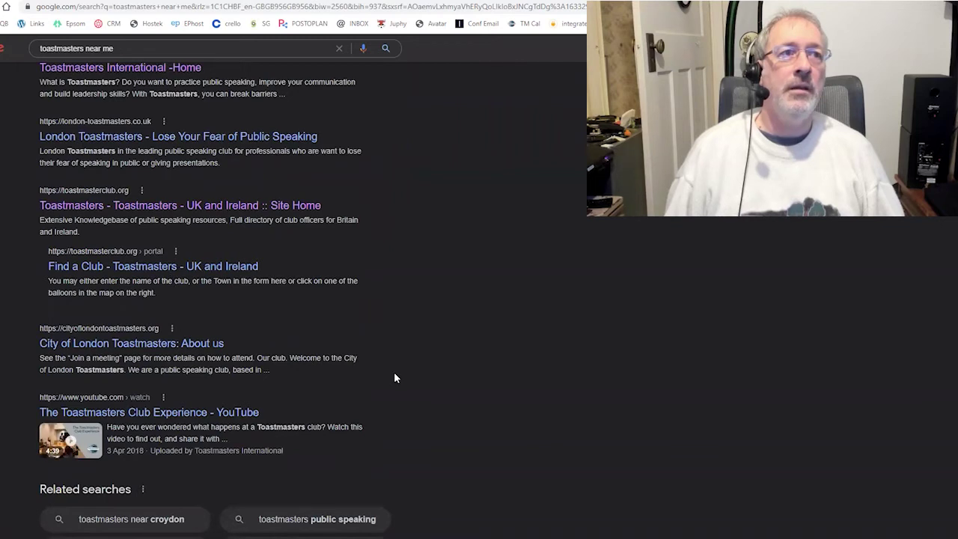
scroll(394, 371, up, 10)
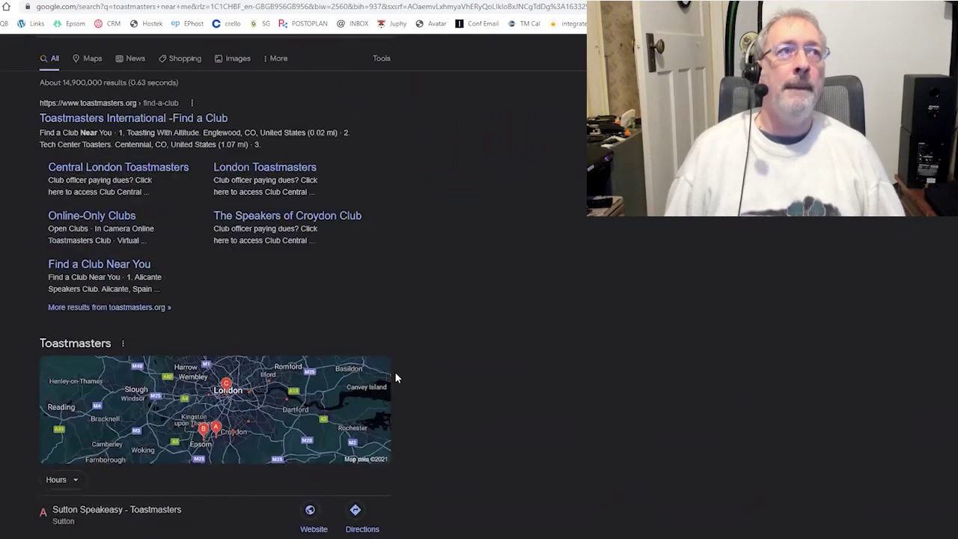
scroll(395, 371, up, 1)
Step: Replace "near me" in the query with the town name and search Google for "toastmasters croydon"
drag(92, 60, 235, 59)
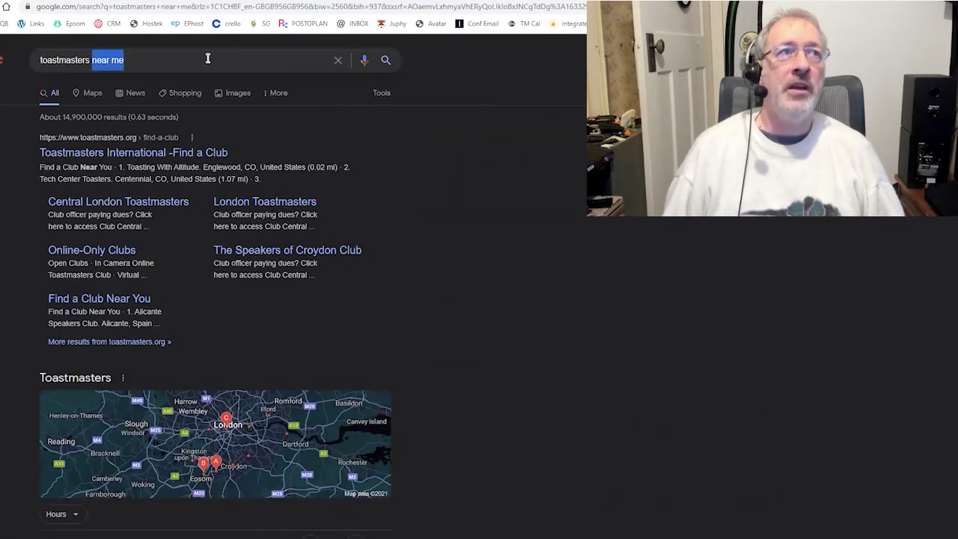
text(coryd)
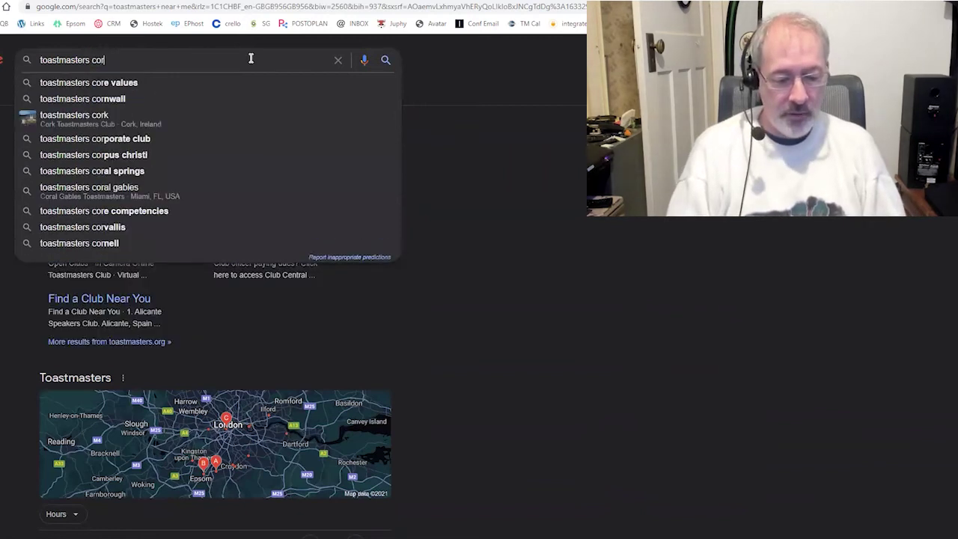
key(BackSpace)
key(BackSpace)
key(BackSpace)
key(BackSpace)
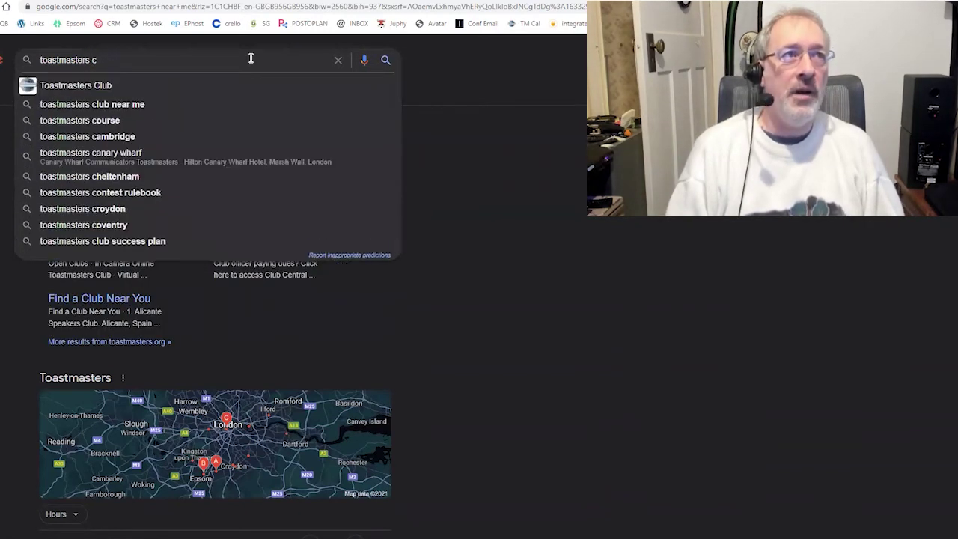
text(roydon)
key(Return)
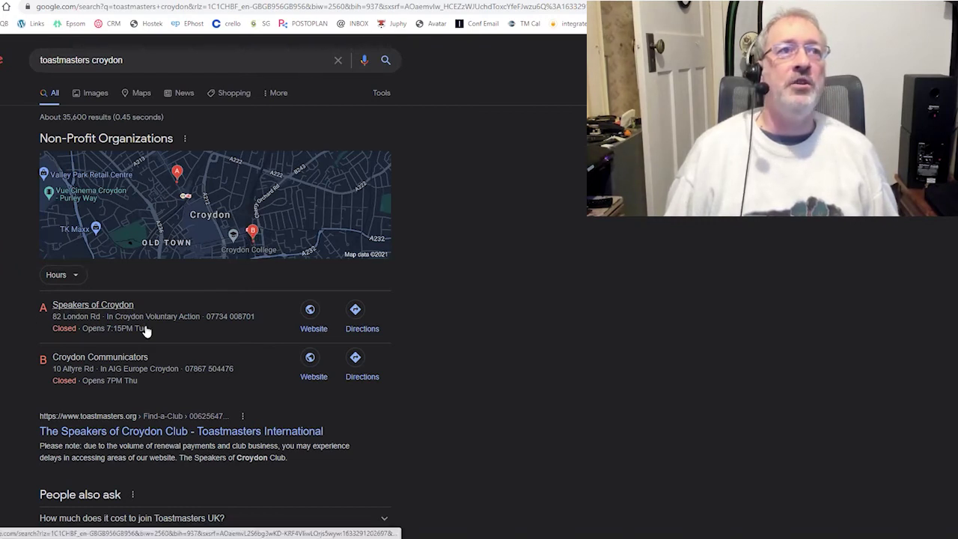
Step: Examine the Croydon map listings and organic results down to the related searches, checking how titles and descriptions use "Croydon" and "Toastmasters"
scroll(122, 336, down, 2)
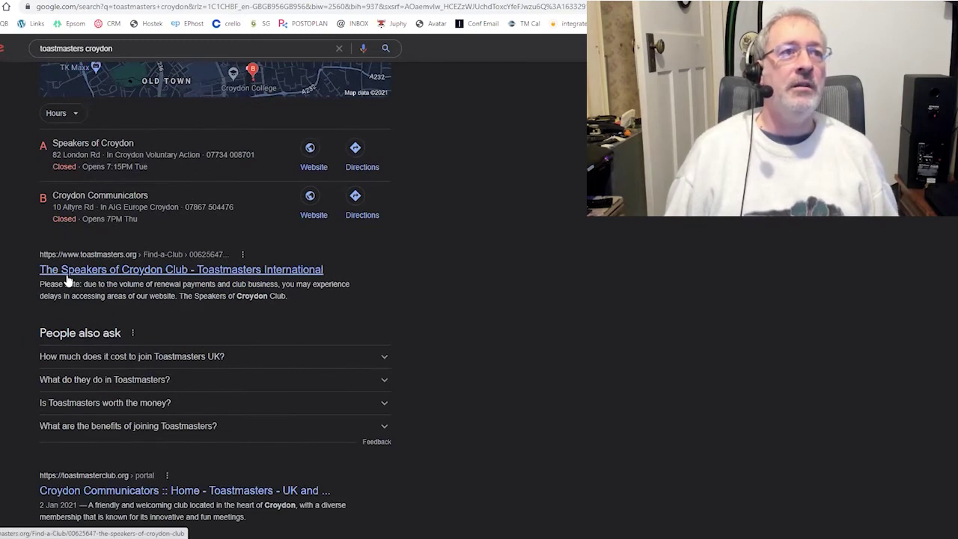
scroll(68, 279, down, 1)
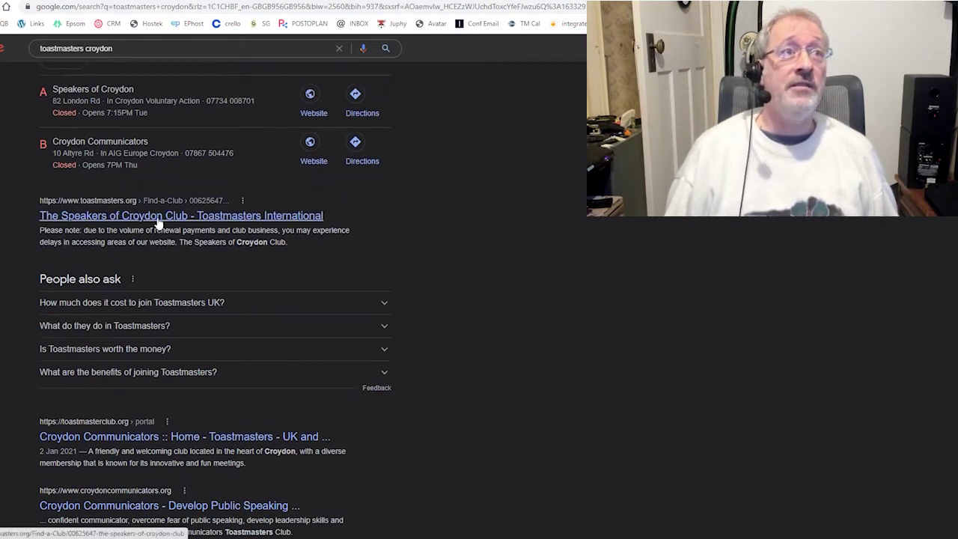
scroll(196, 147, down, 3)
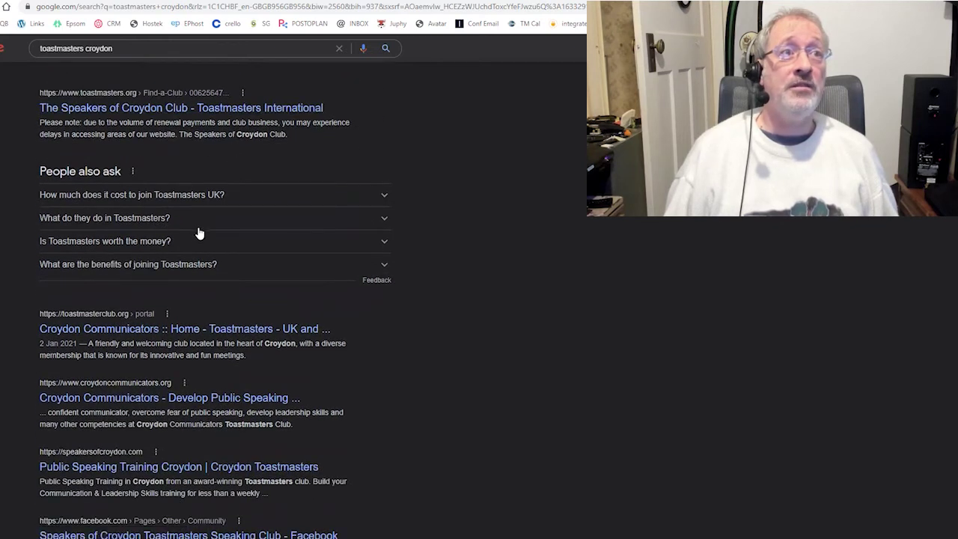
scroll(150, 254, down, 3)
scroll(90, 235, down, 1)
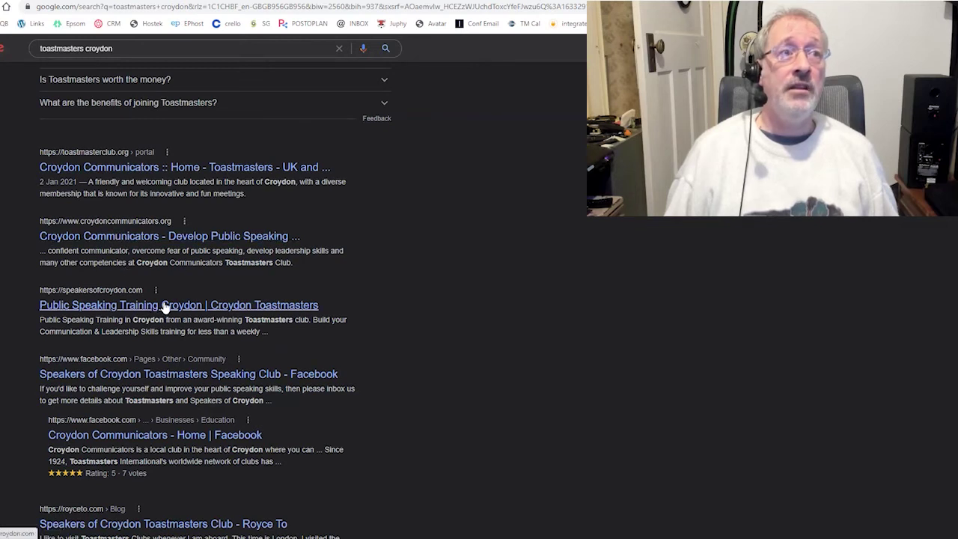
scroll(165, 306, down, 2)
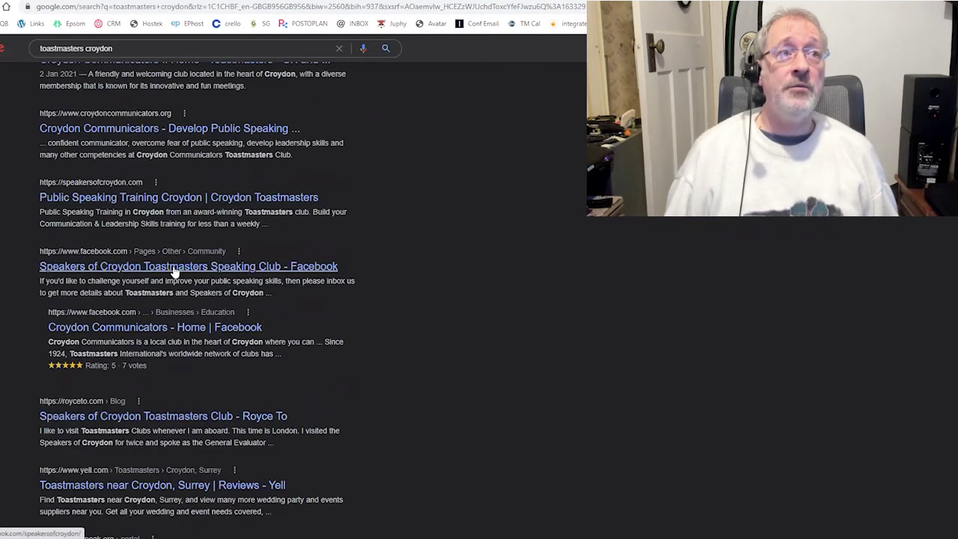
scroll(173, 272, down, 1)
scroll(175, 271, down, 2)
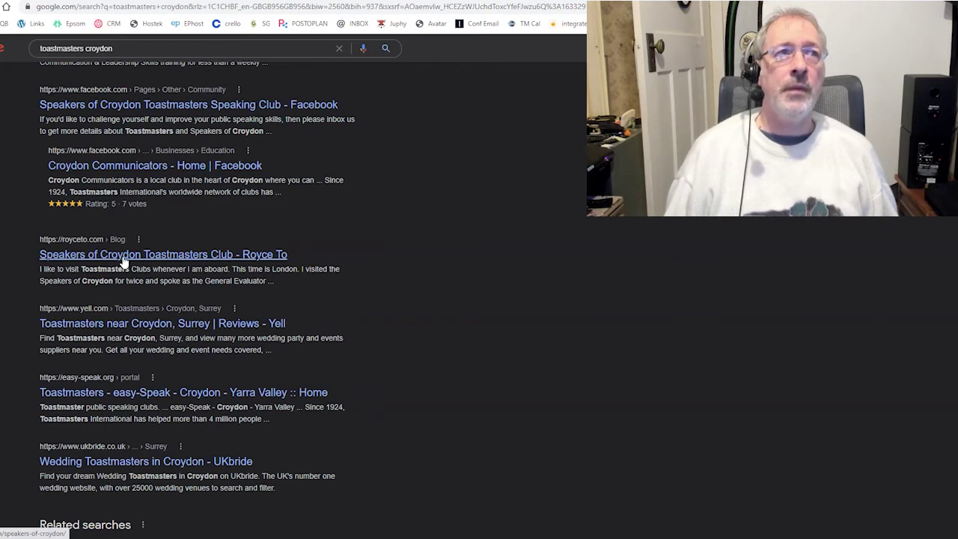
scroll(123, 260, down, 3)
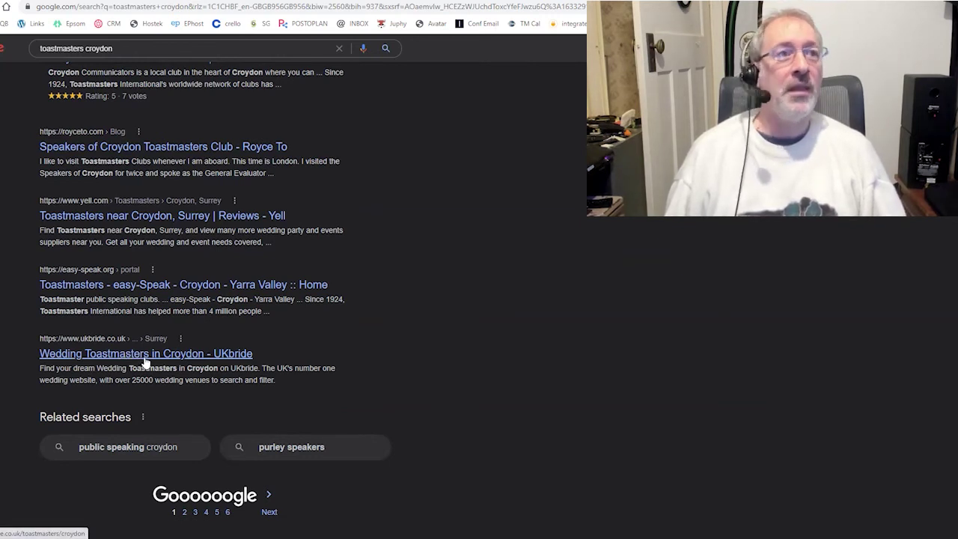
scroll(146, 360, up, 15)
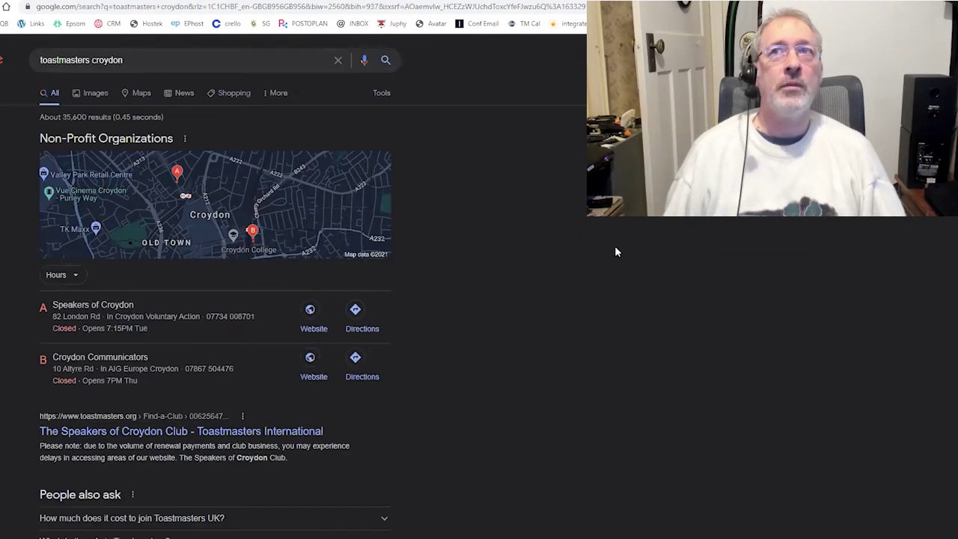
scroll(187, 255, down, 5)
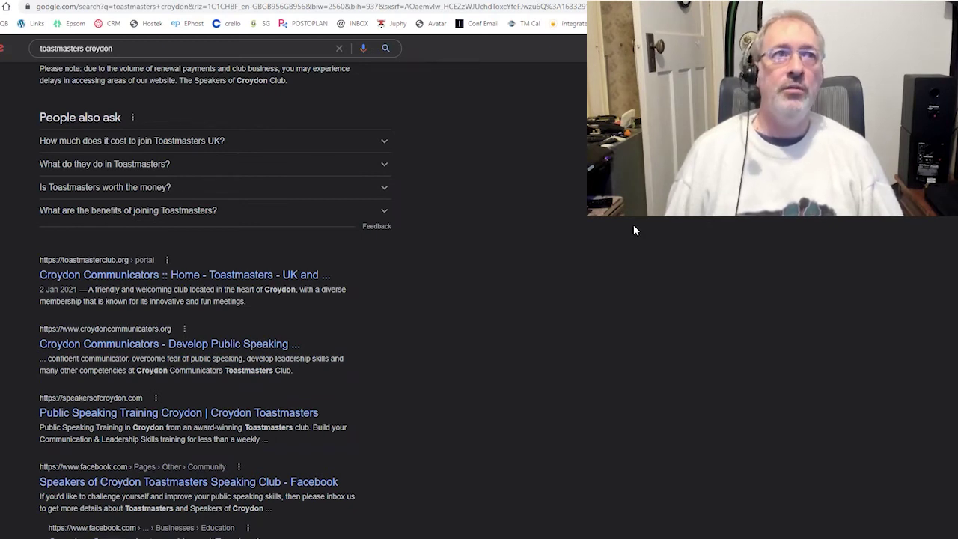
scroll(633, 225, up, 3)
scroll(633, 221, up, 2)
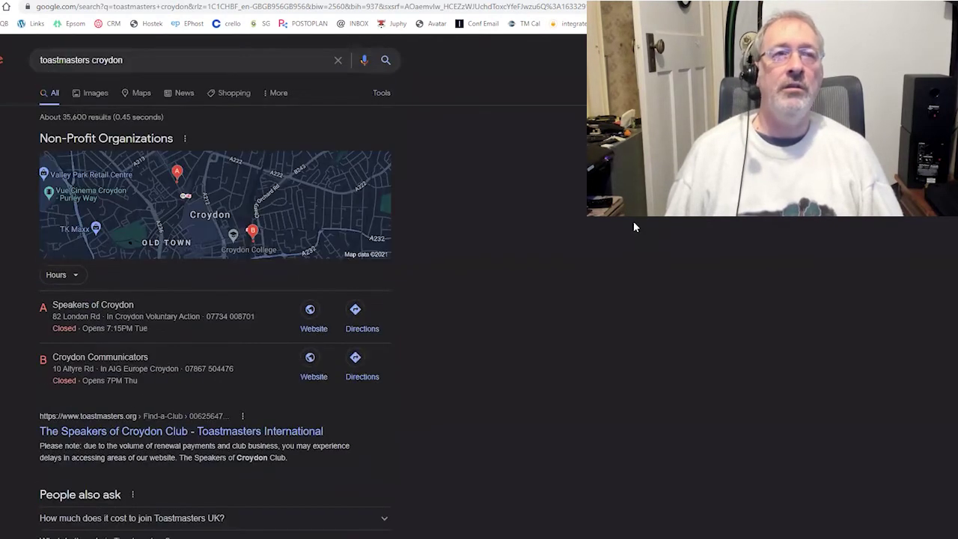